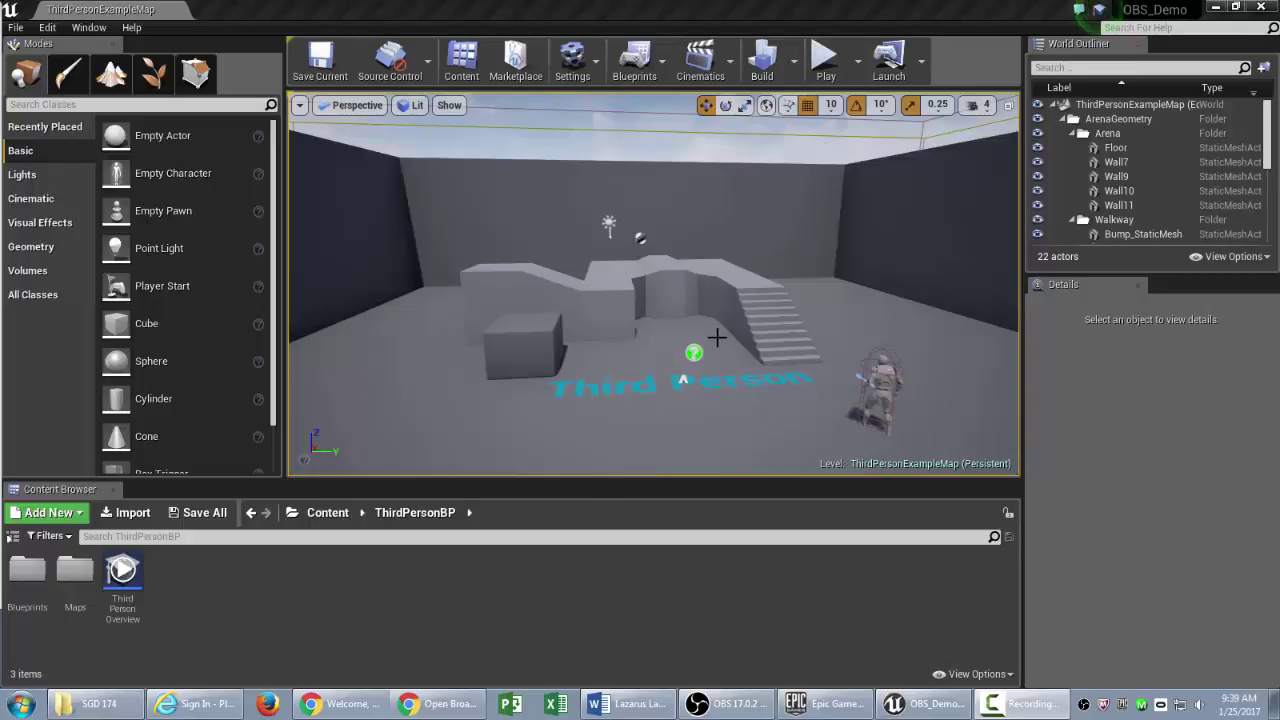
Turn the Unreal level view slightly, then restore OBS Studio from the taskbar over the editor
{"action": "left_click_drag", "start_coordinate": [660, 300], "coordinate": [705, 300]}
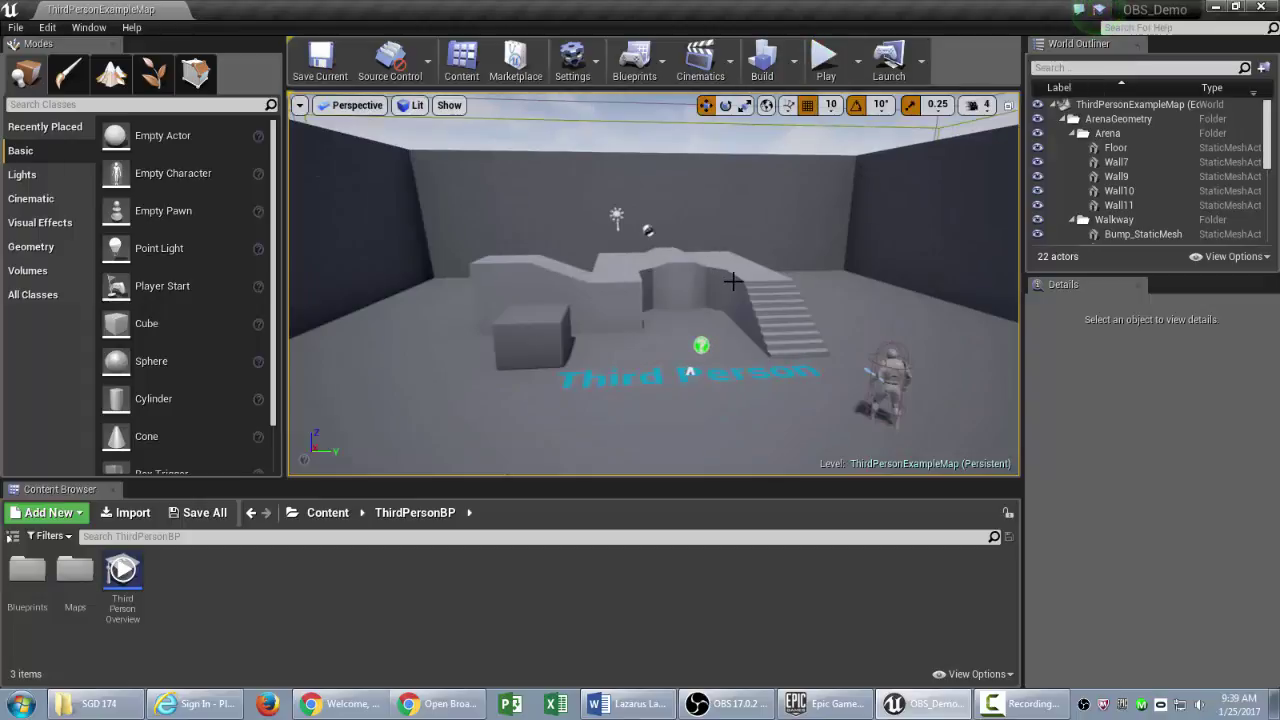
{"action": "left_click", "coordinate": [725, 703]}
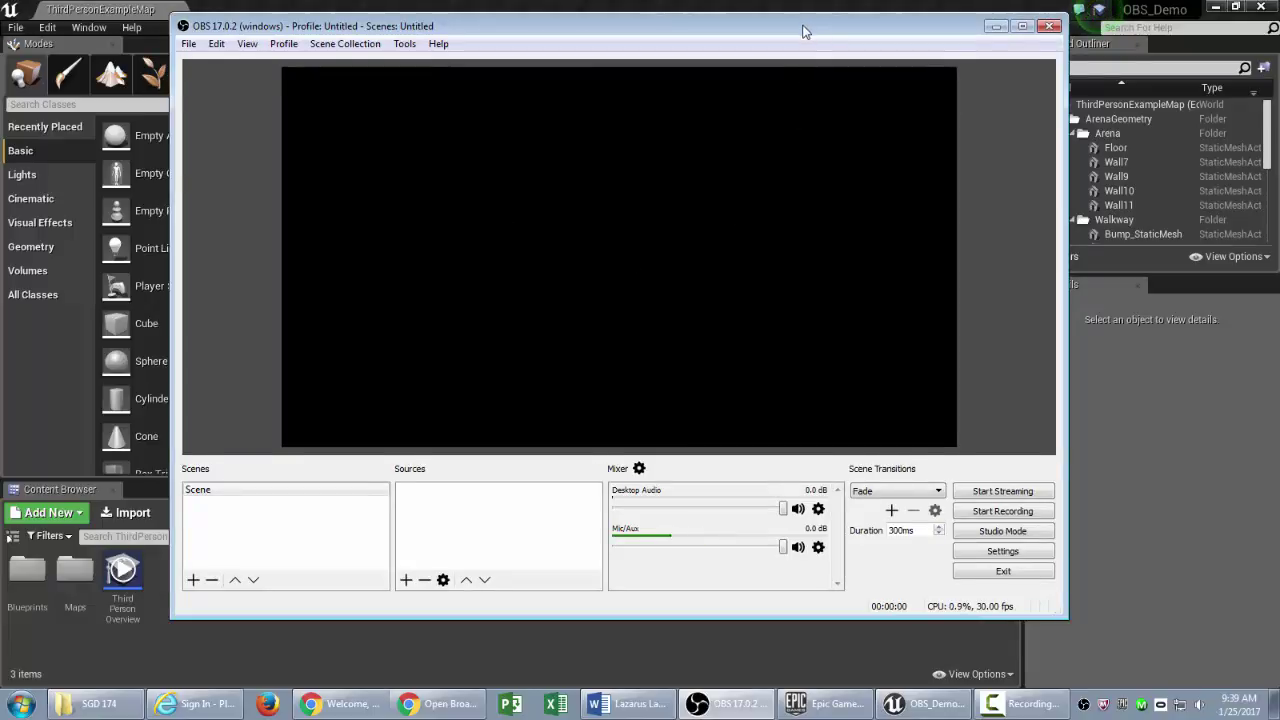
Drag the OBS window a few times to settle it further left over the editor
{"action": "left_click_drag", "start_coordinate": [803, 31], "coordinate": [640, 96]}
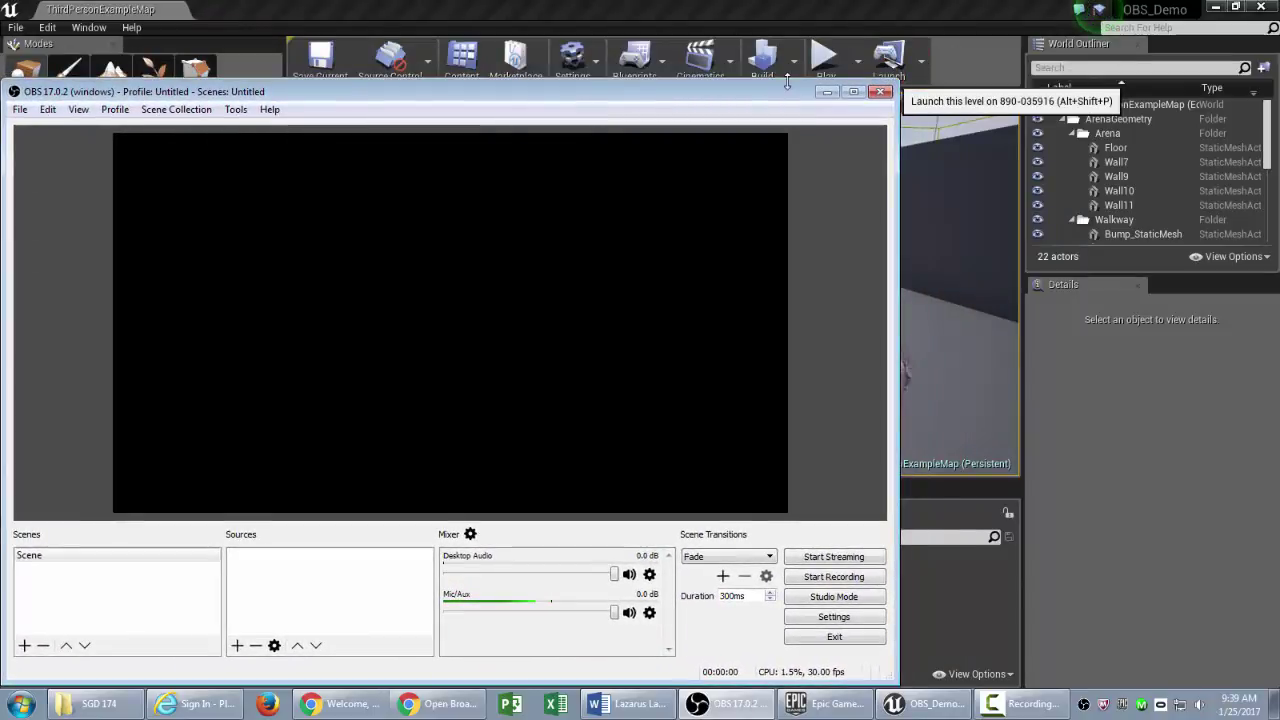
{"action": "left_click_drag", "start_coordinate": [761, 92], "coordinate": [796, 40]}
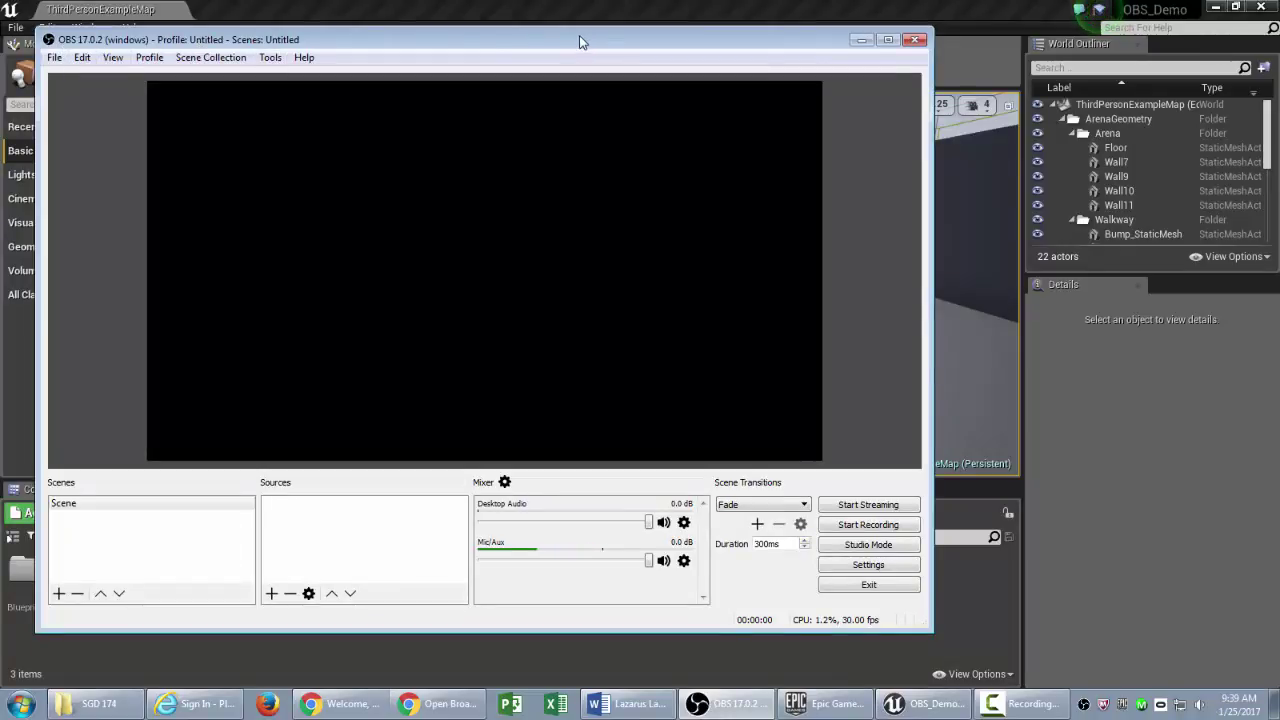
{"action": "left_click_drag", "start_coordinate": [580, 42], "coordinate": [594, 40]}
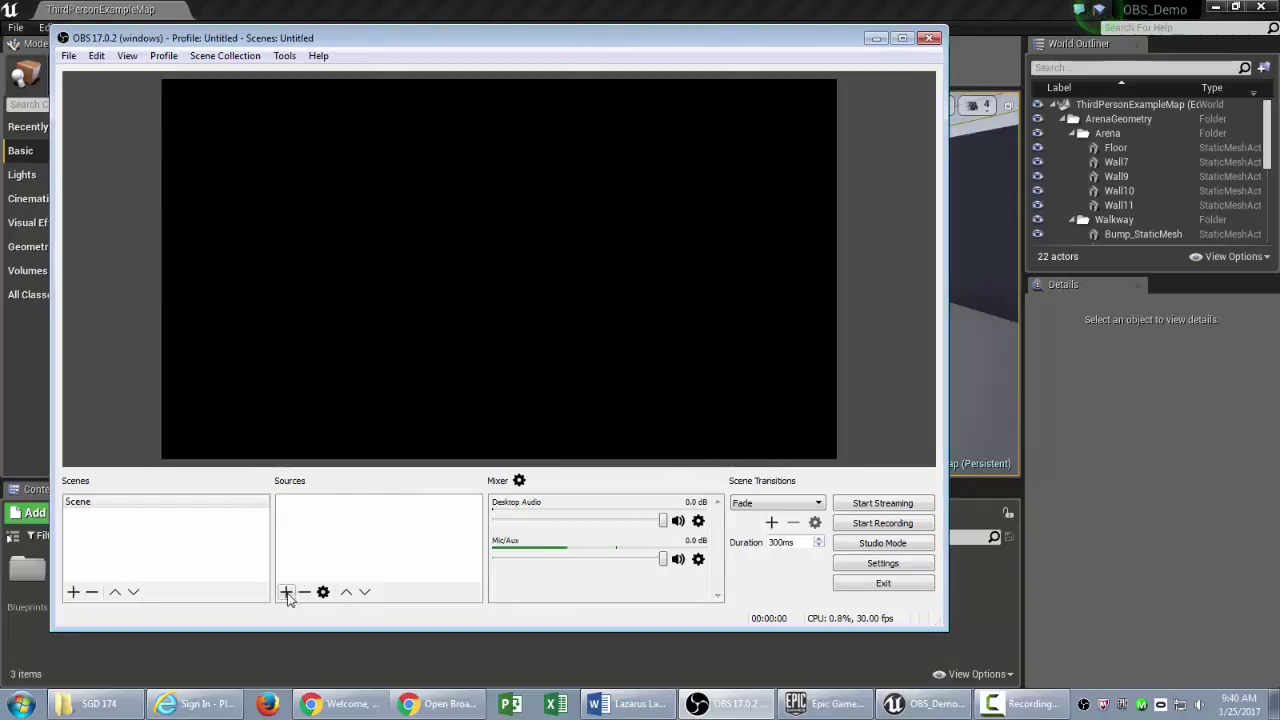
Add a new Window Capture source under Sources and name it OBS_Capture_Demo
{"action": "left_click", "coordinate": [286, 593]}
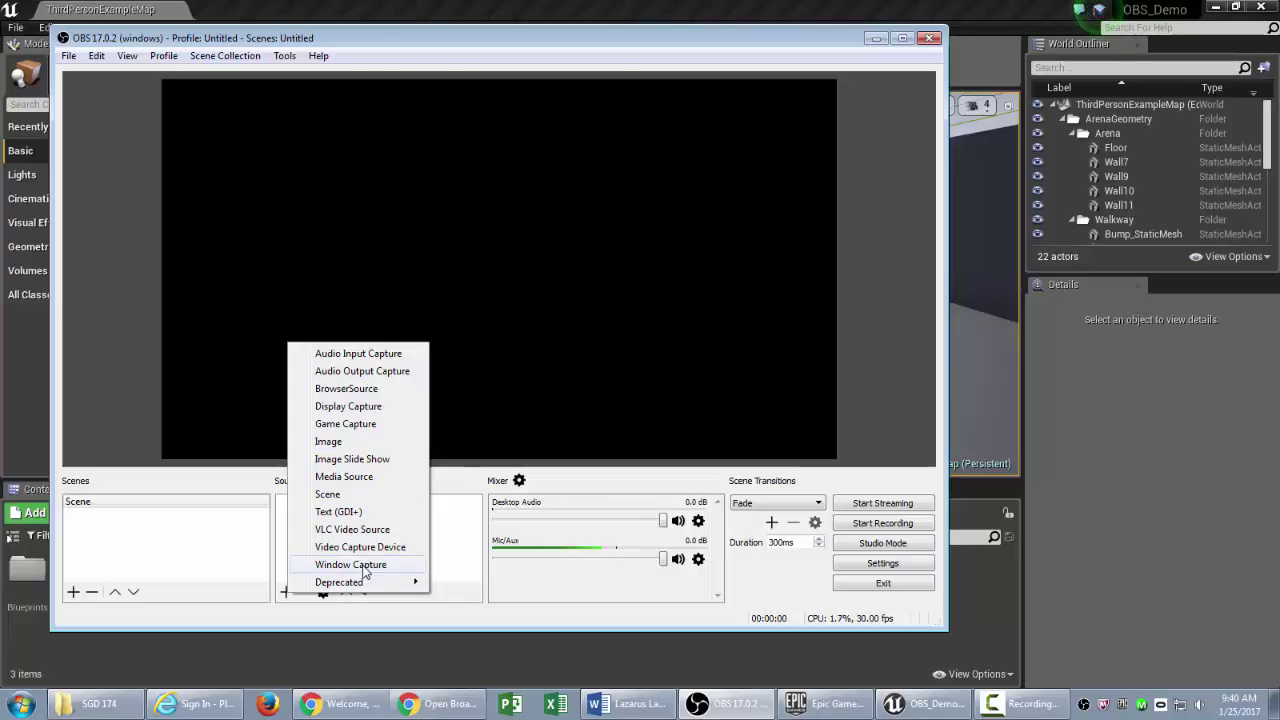
{"action": "left_click", "coordinate": [350, 565]}
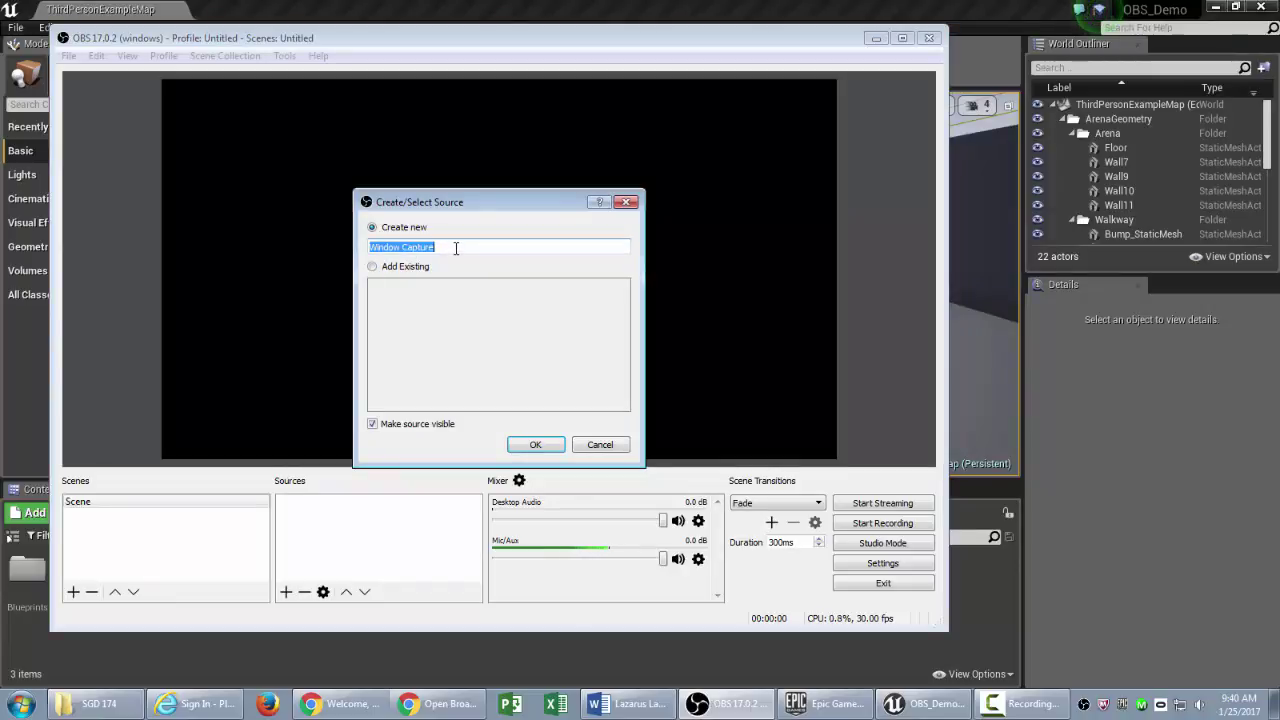
{"action": "type", "text": "OBS_"}
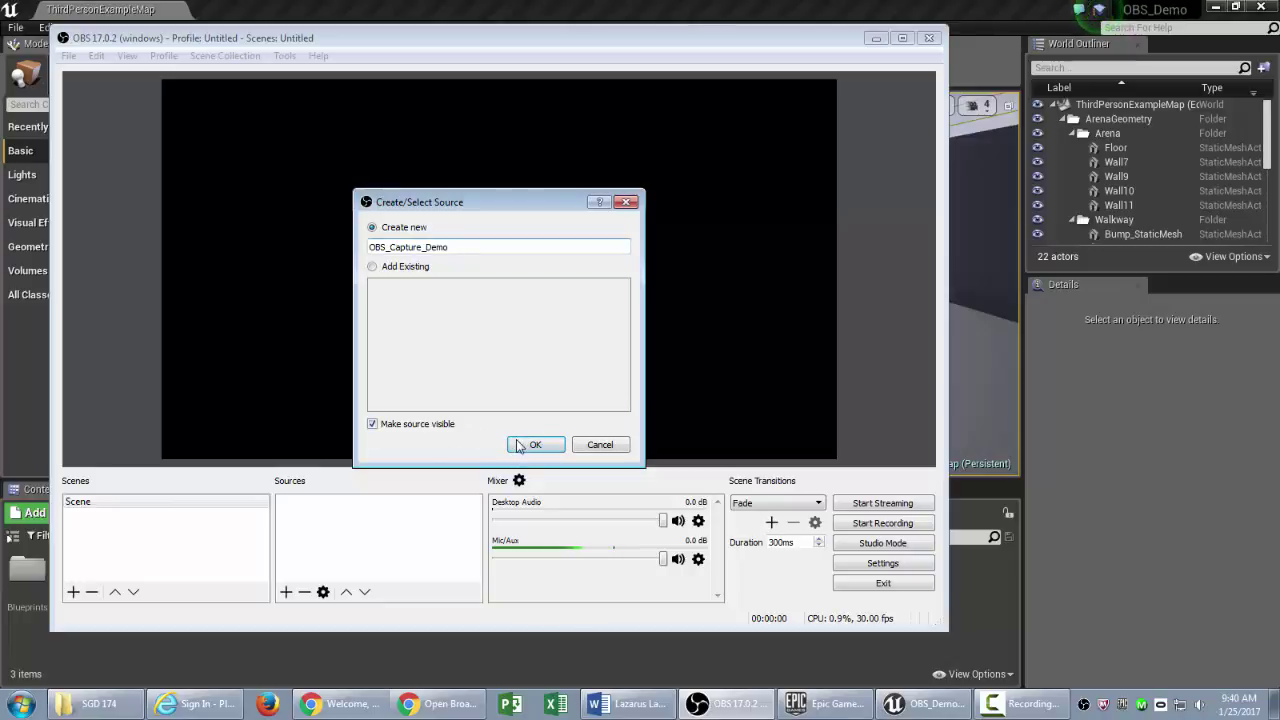
Confirm the name and set the window to [UE4Editor.exe]: OBS_Demo - Unreal Editor, then accept
{"action": "left_click", "coordinate": [530, 445]}
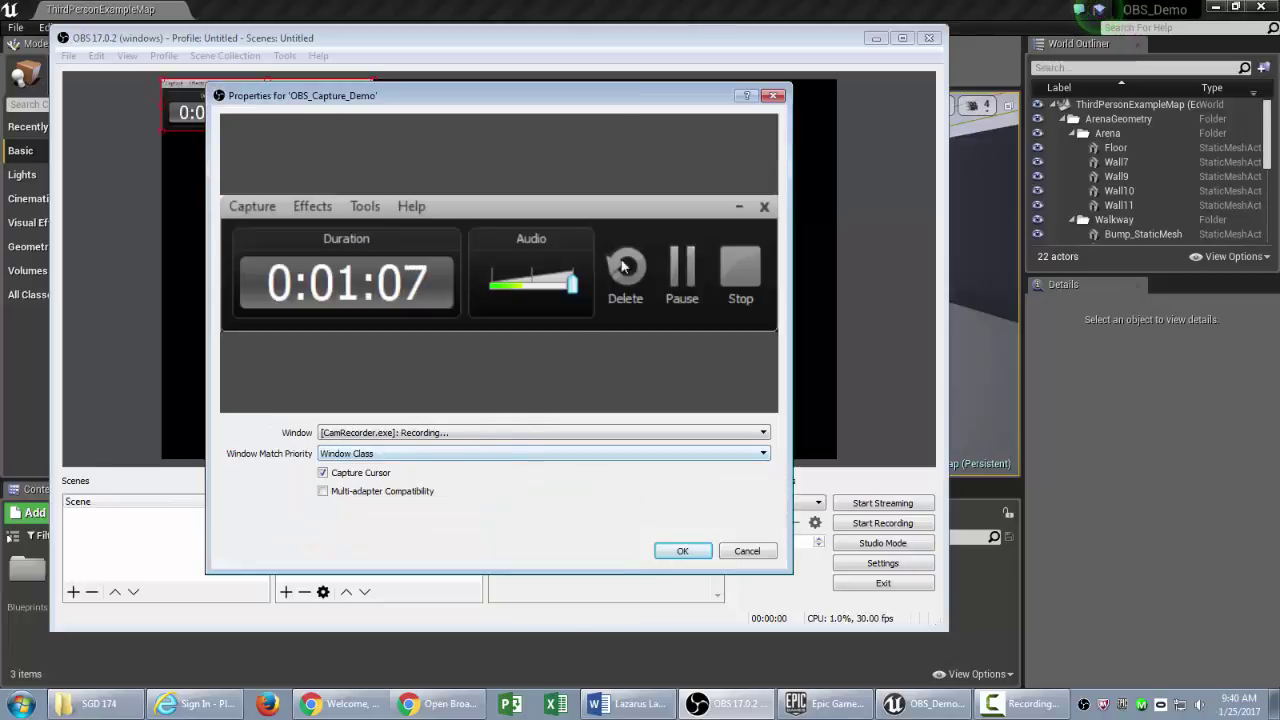
{"action": "left_click_drag", "start_coordinate": [632, 95], "coordinate": [555, 104]}
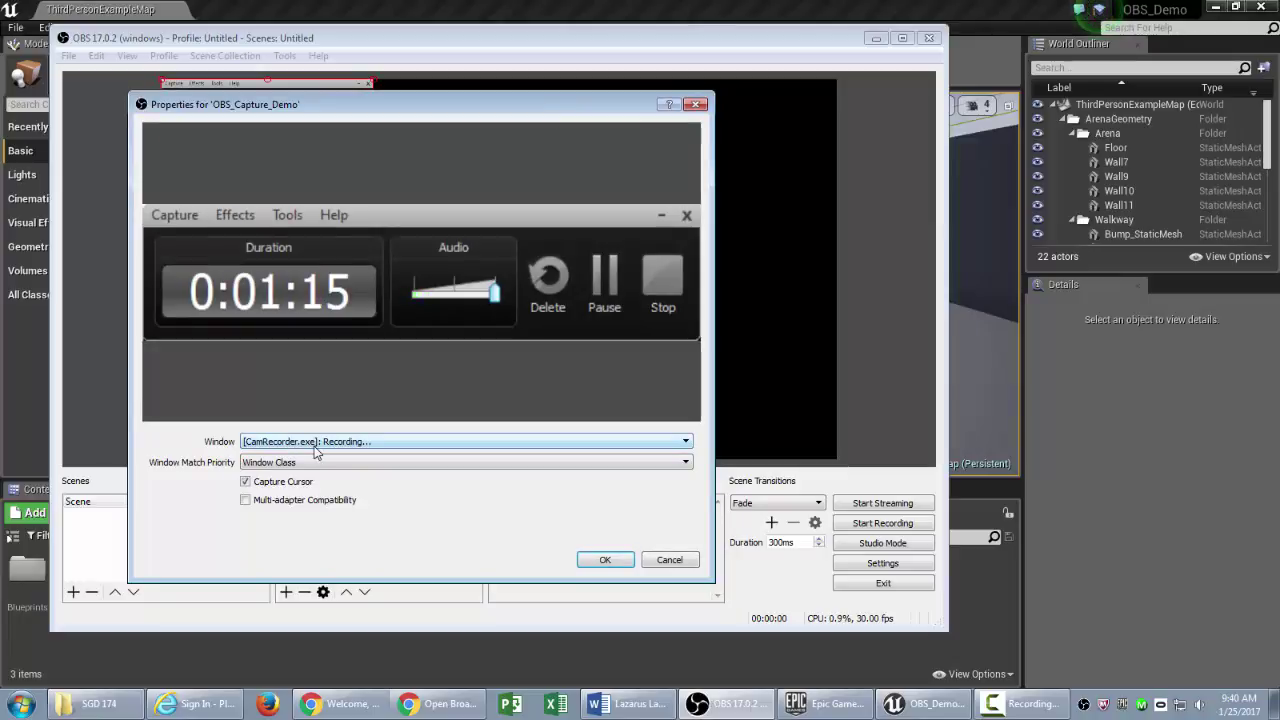
{"action": "left_click", "coordinate": [387, 441]}
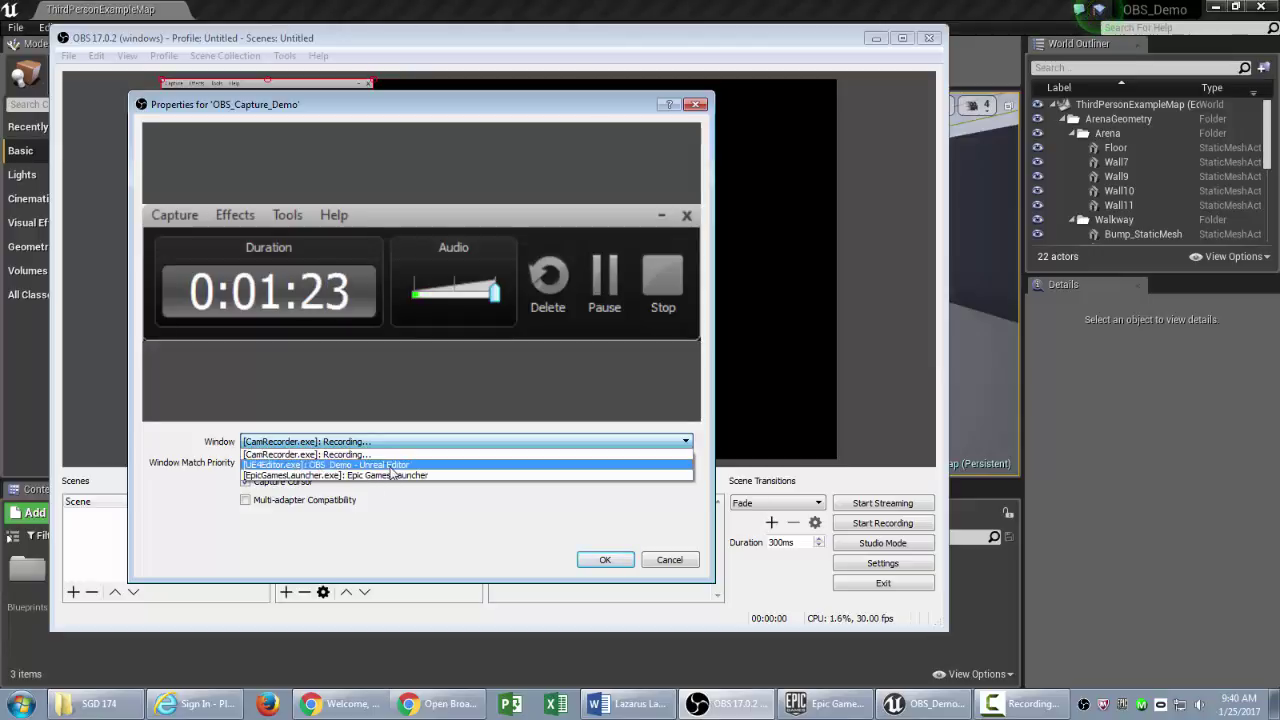
{"action": "left_click", "coordinate": [394, 471]}
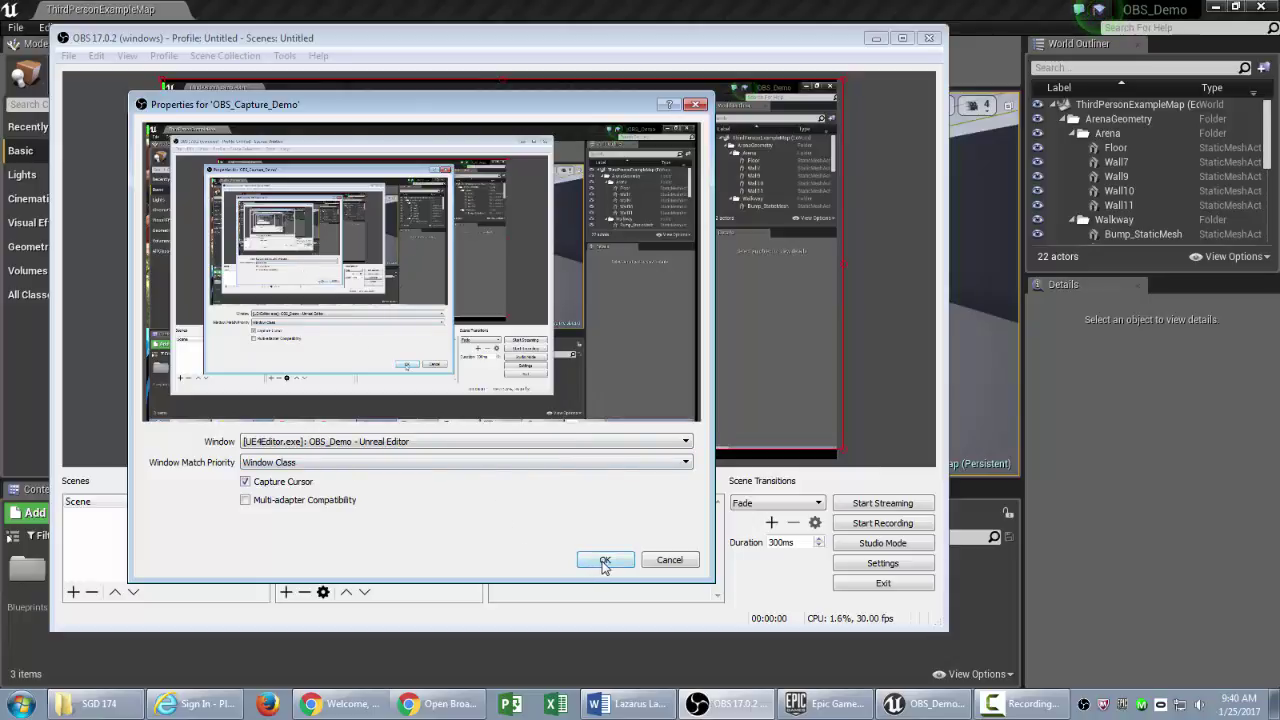
{"action": "left_click", "coordinate": [604, 561]}
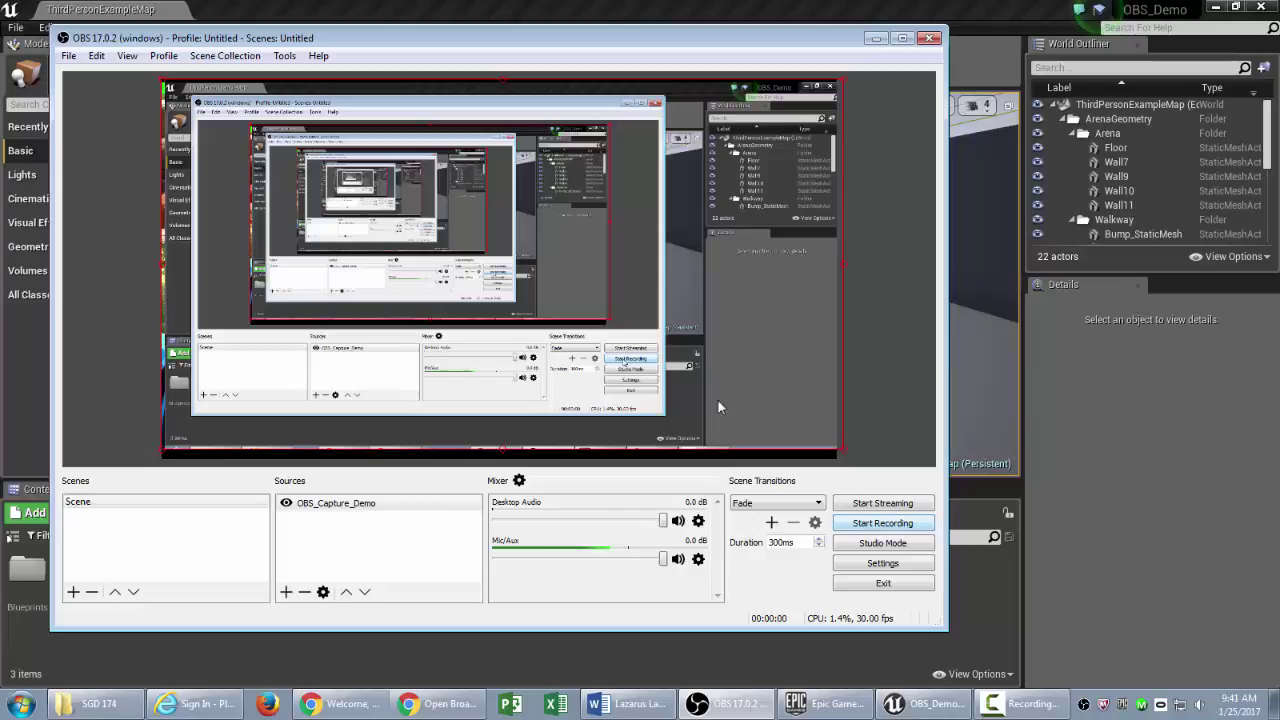
Move the OBS window left out of the way so the ThirdPersonExampleMap level shows
{"action": "left_click_drag", "start_coordinate": [832, 44], "coordinate": [0, 50]}
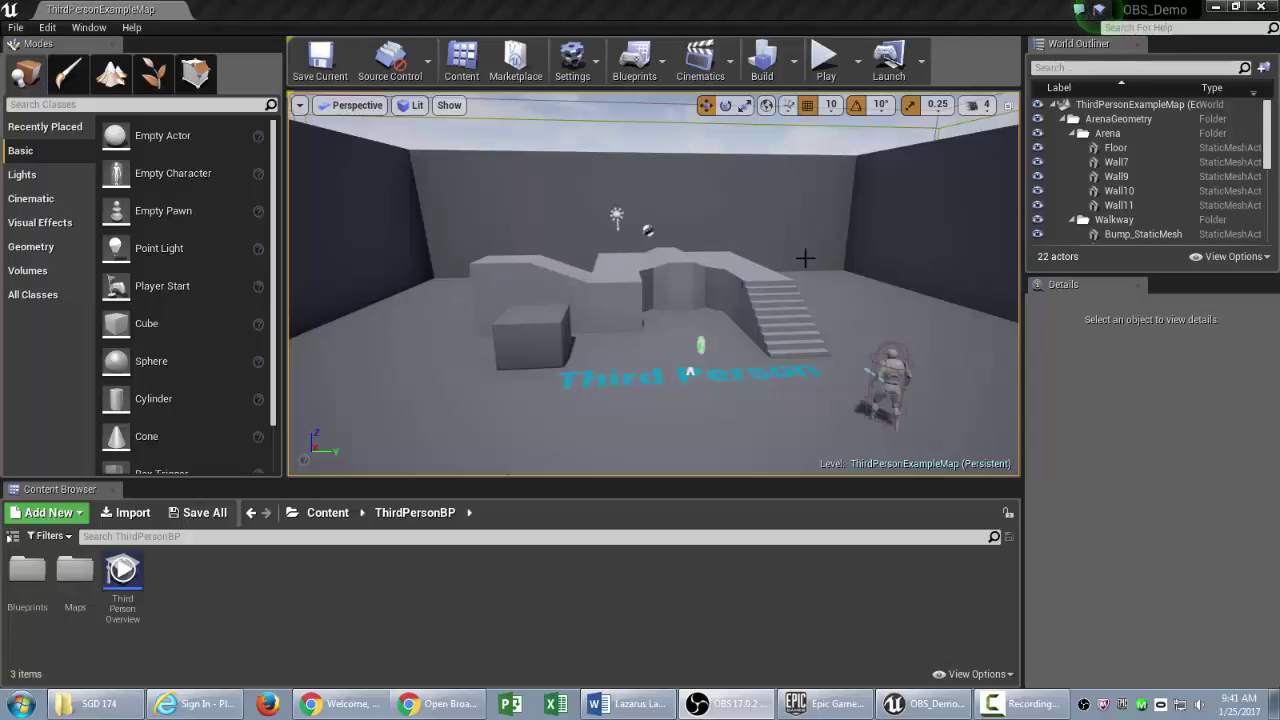
Play the ThirdPersonExampleMap fullscreen with F11, then free the mouse with the Windows key
{"action": "left_click", "coordinate": [824, 60]}
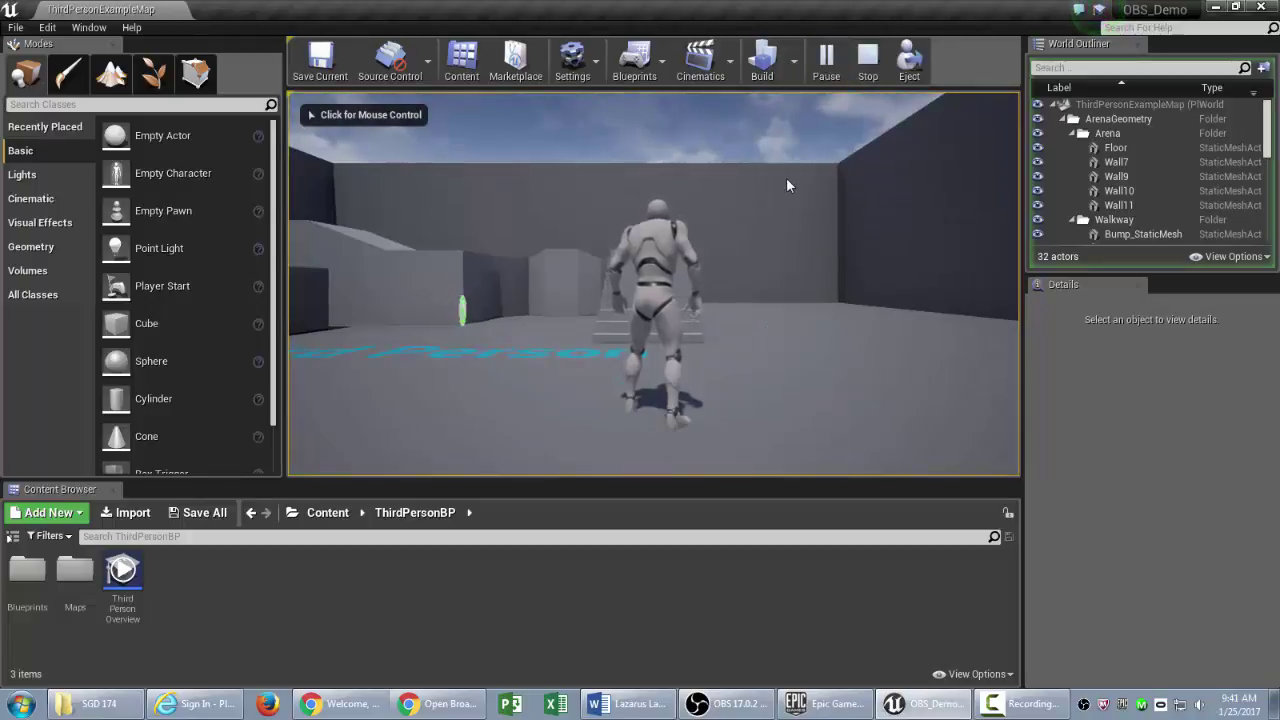
{"action": "left_click", "coordinate": [779, 245]}
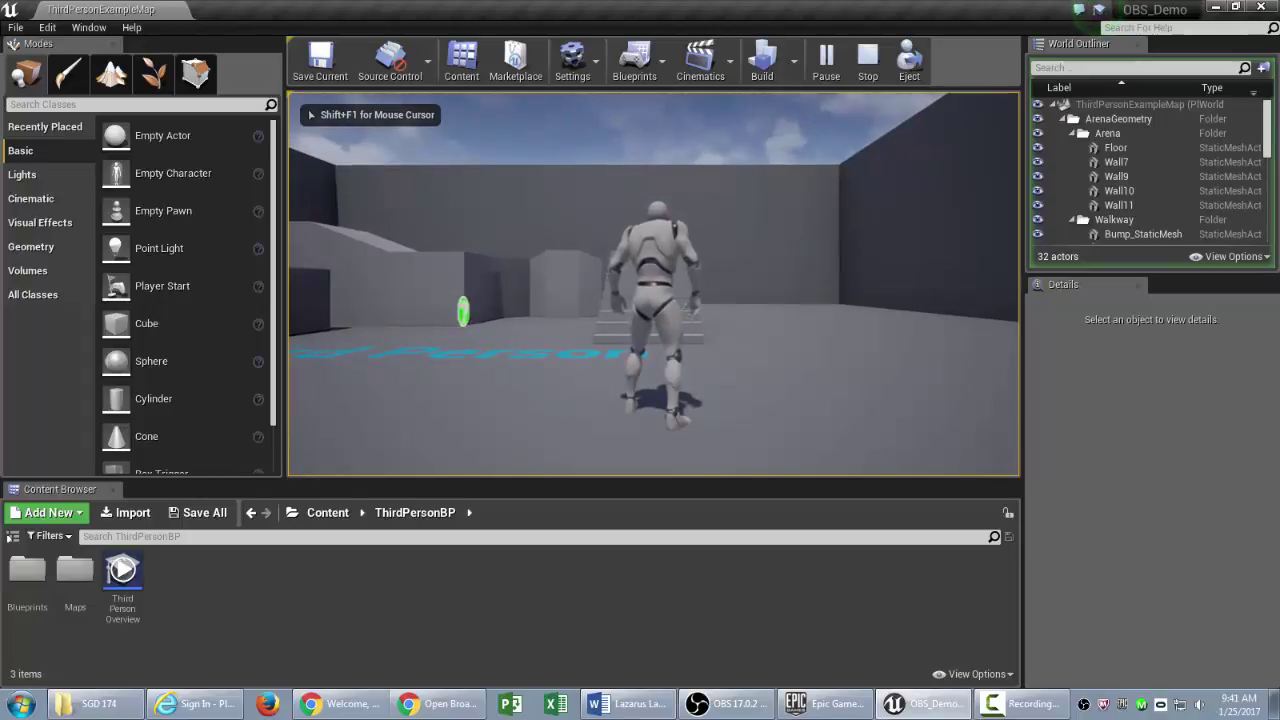
{"action": "key", "text": "F11"}
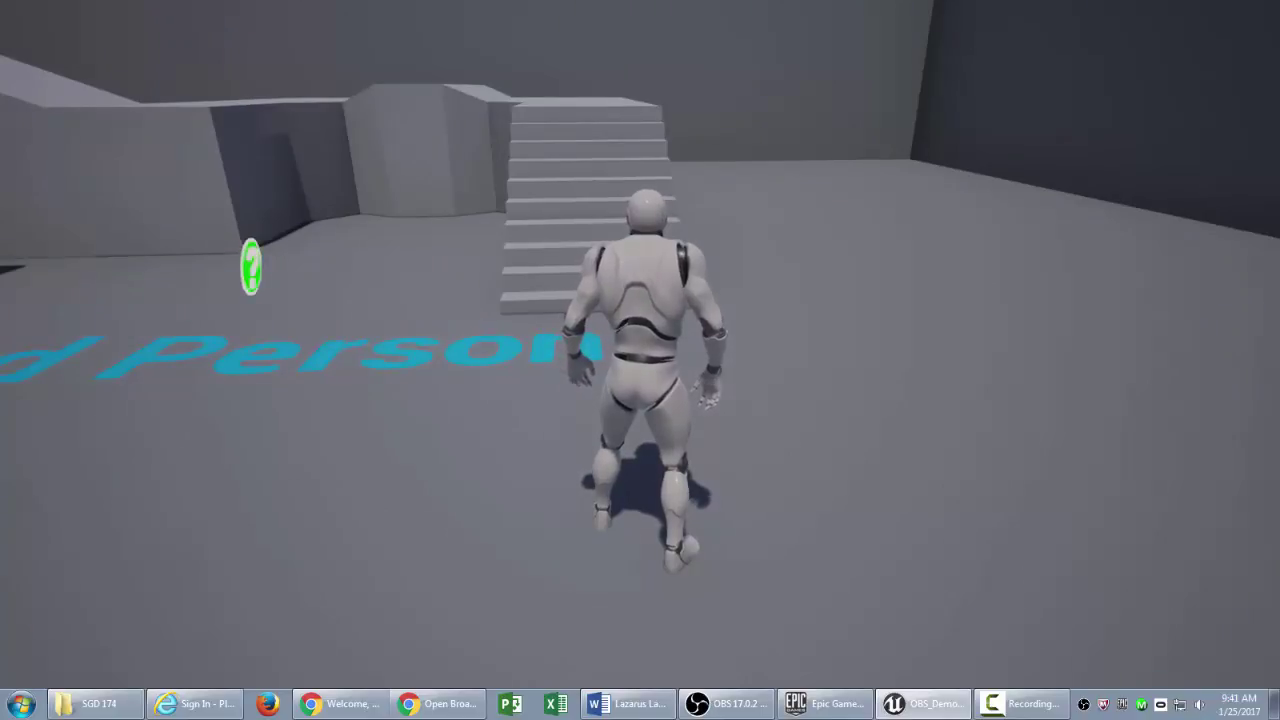
{"action": "key", "text": "super"}
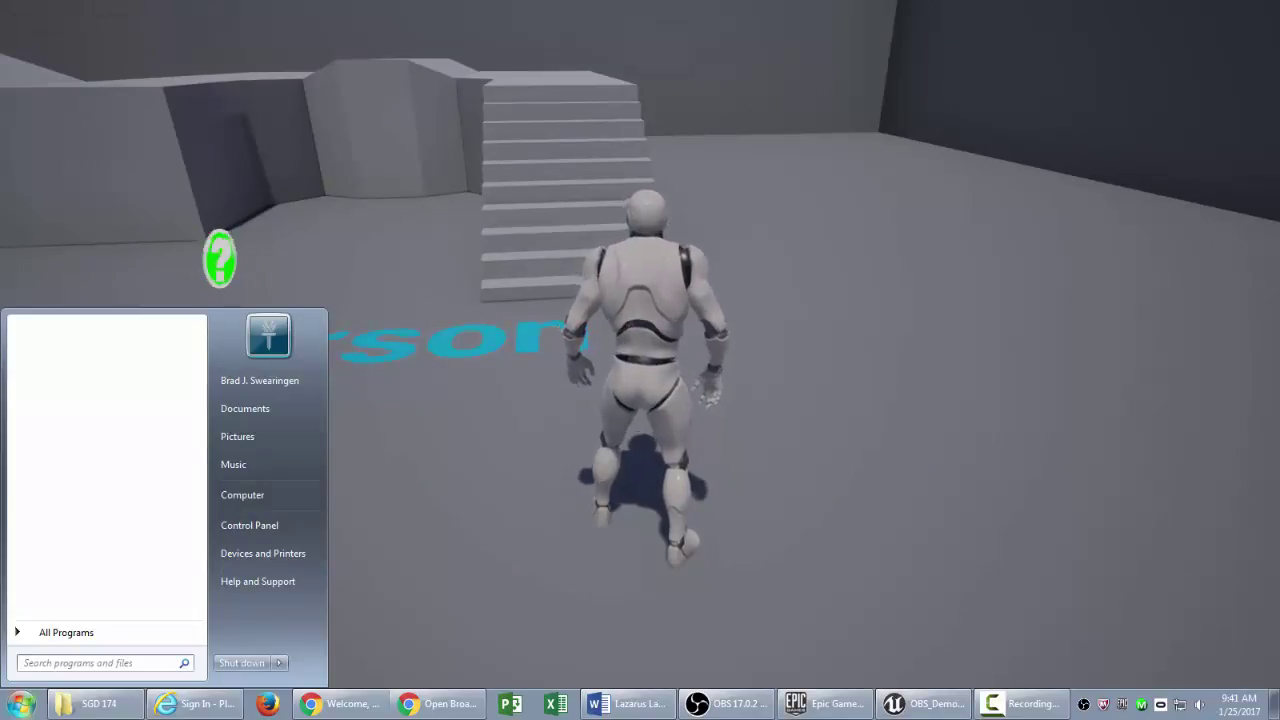
Start recording in OBS and give focus back to the running game viewport
{"action": "left_click", "coordinate": [725, 703]}
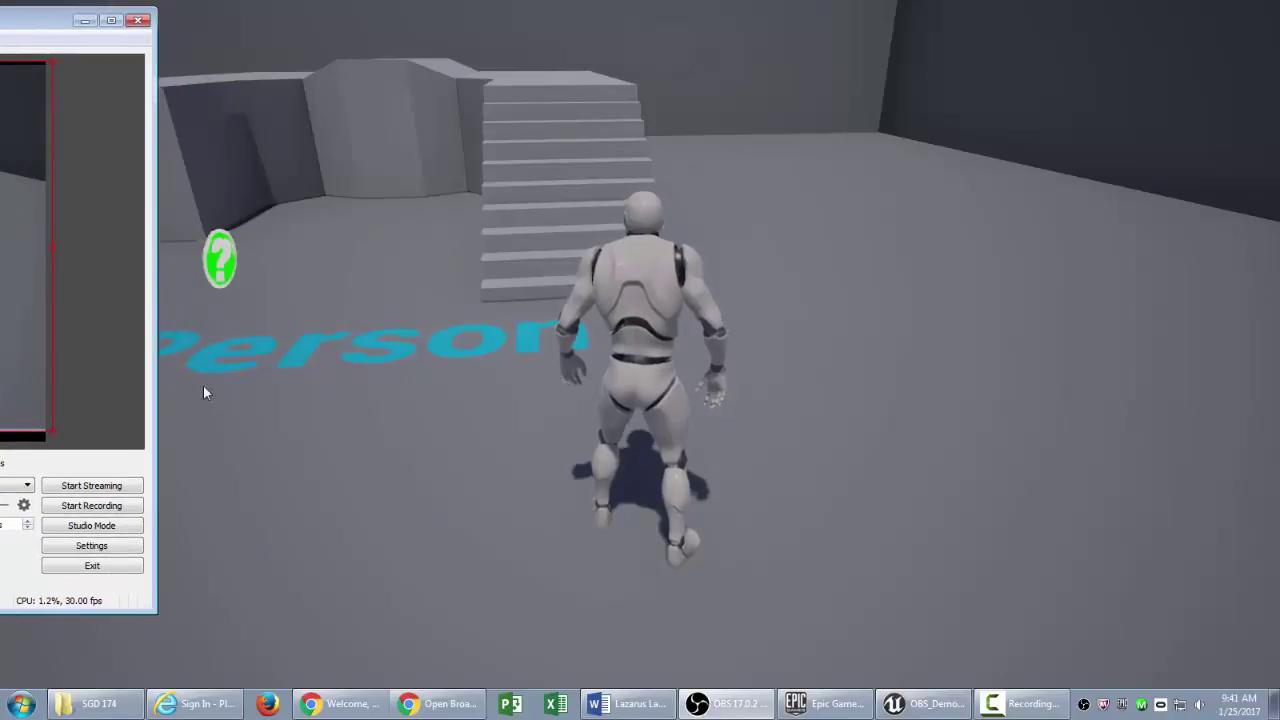
{"action": "left_click", "coordinate": [104, 507]}
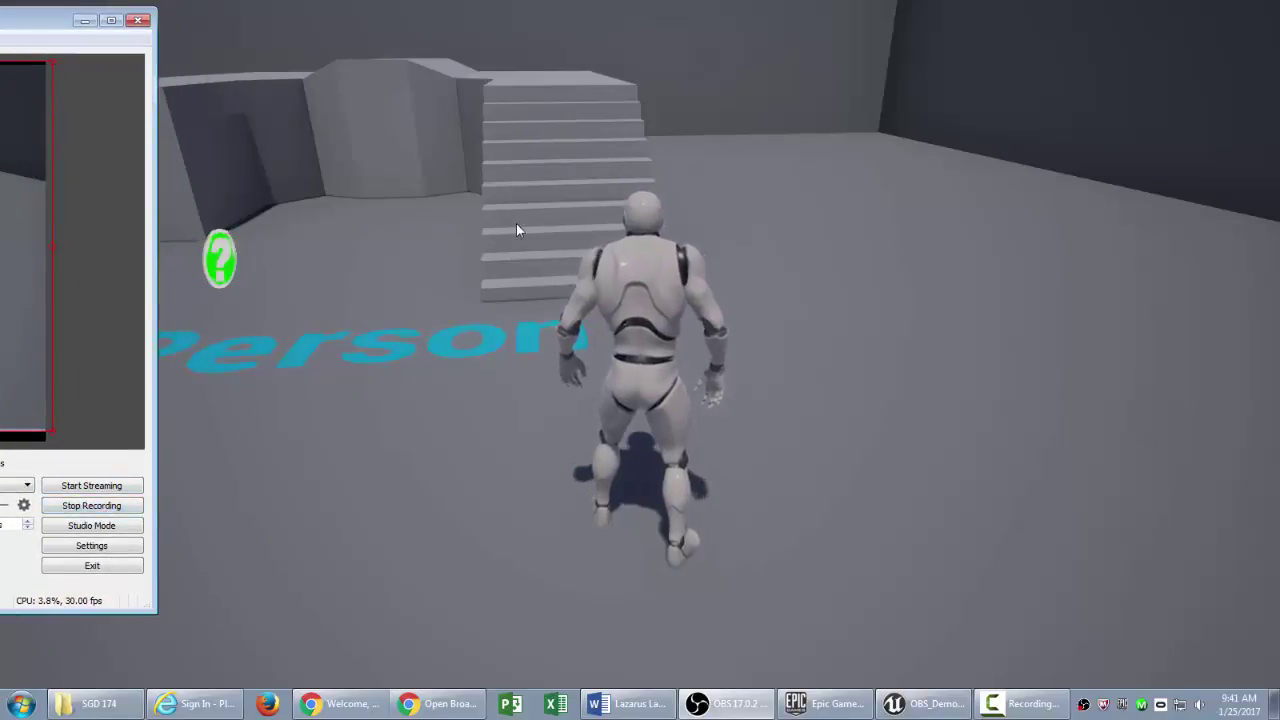
{"action": "left_click", "coordinate": [711, 339]}
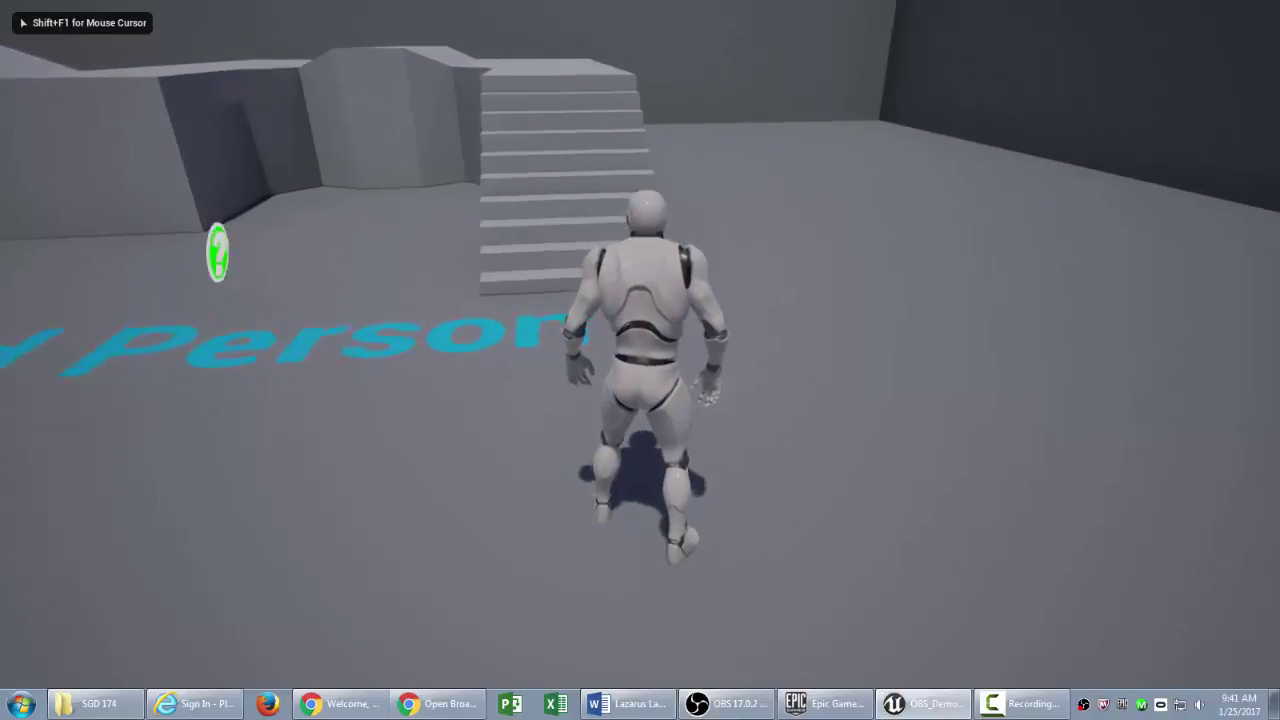
Run the mannequin up the stairs, jump off the platform, and run back to the stairs
{"action": "key", "text": "w"}
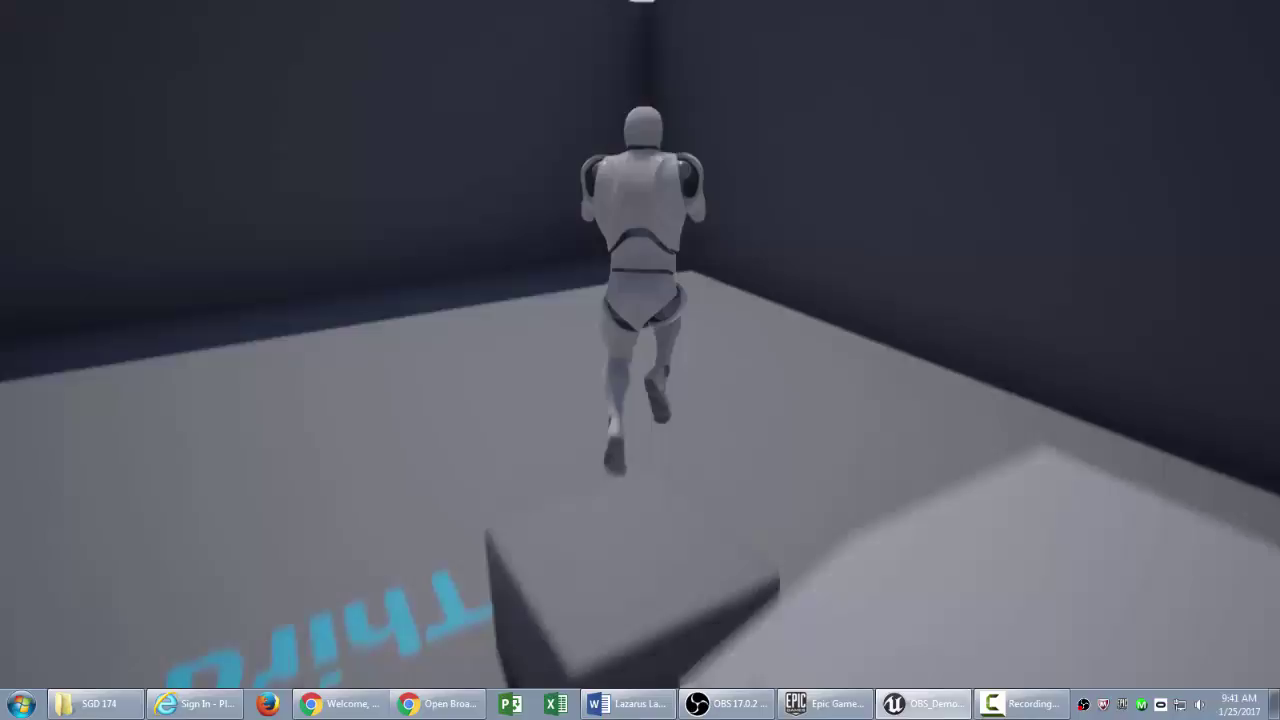
{"action": "key", "text": "space"}
{"action": "key", "text": "space"}
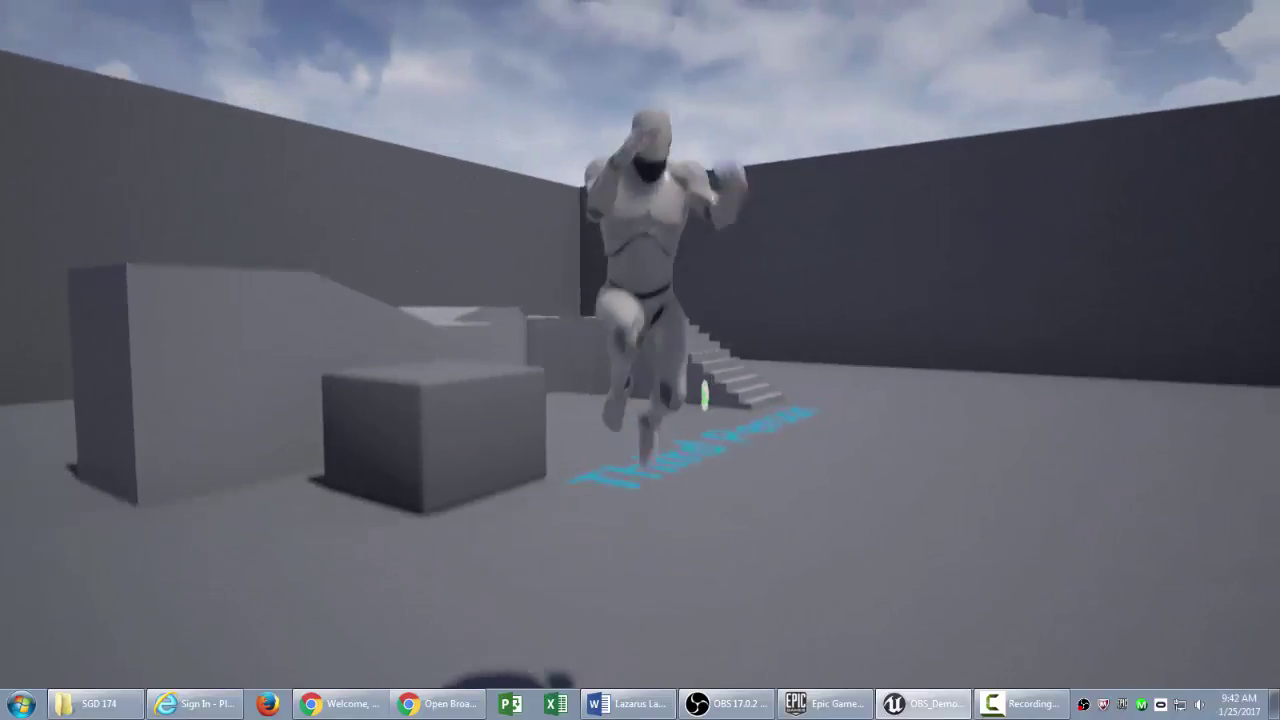
{"action": "key", "text": "w"}
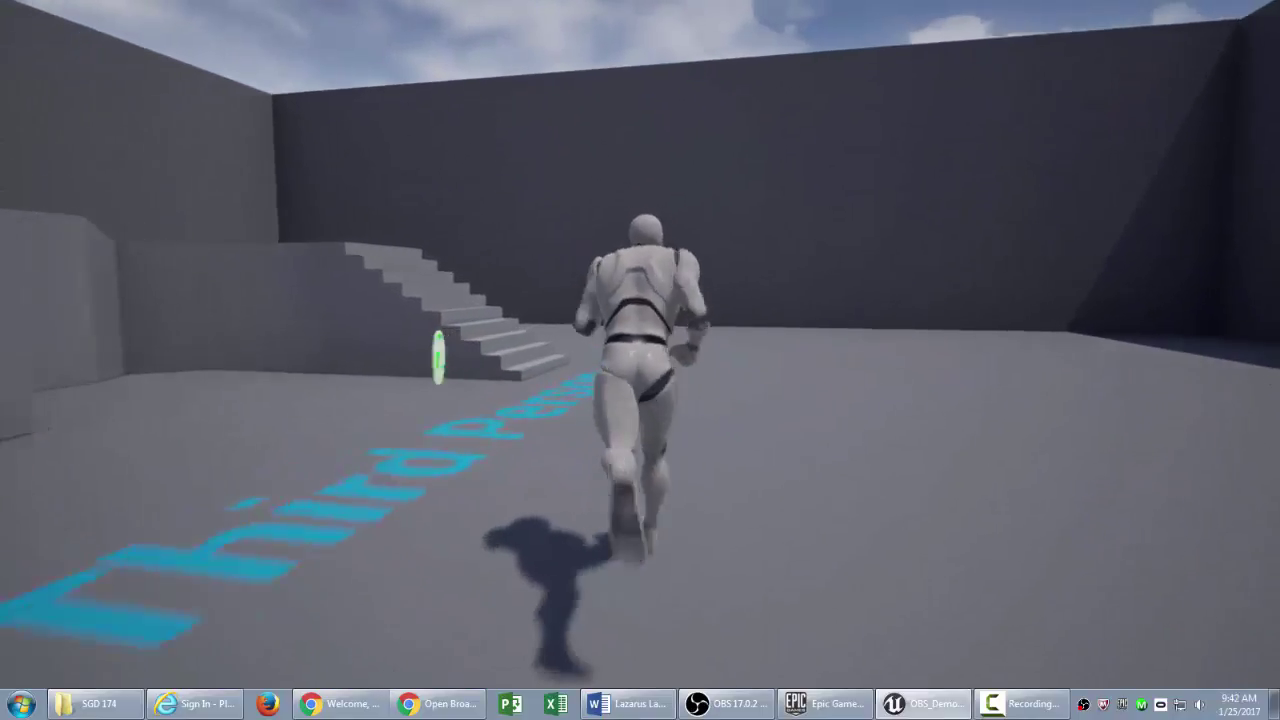
{"action": "key", "text": "w"}
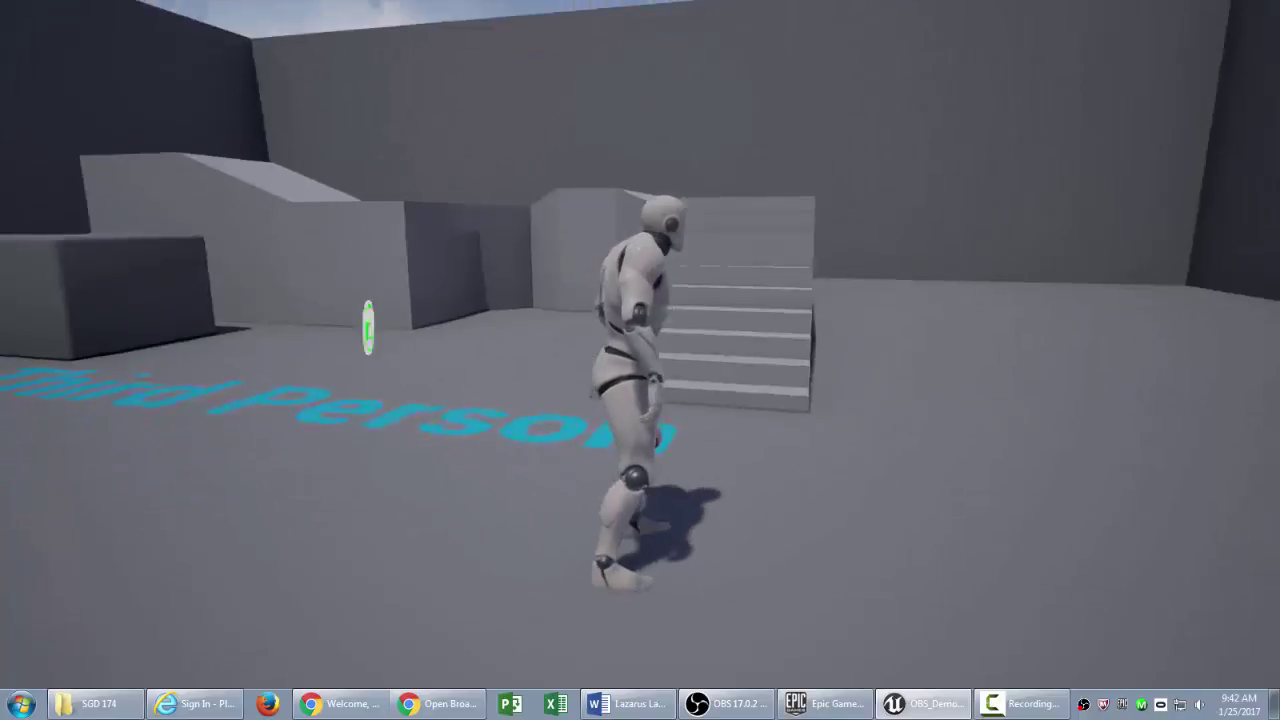
{"action": "key", "text": "w"}
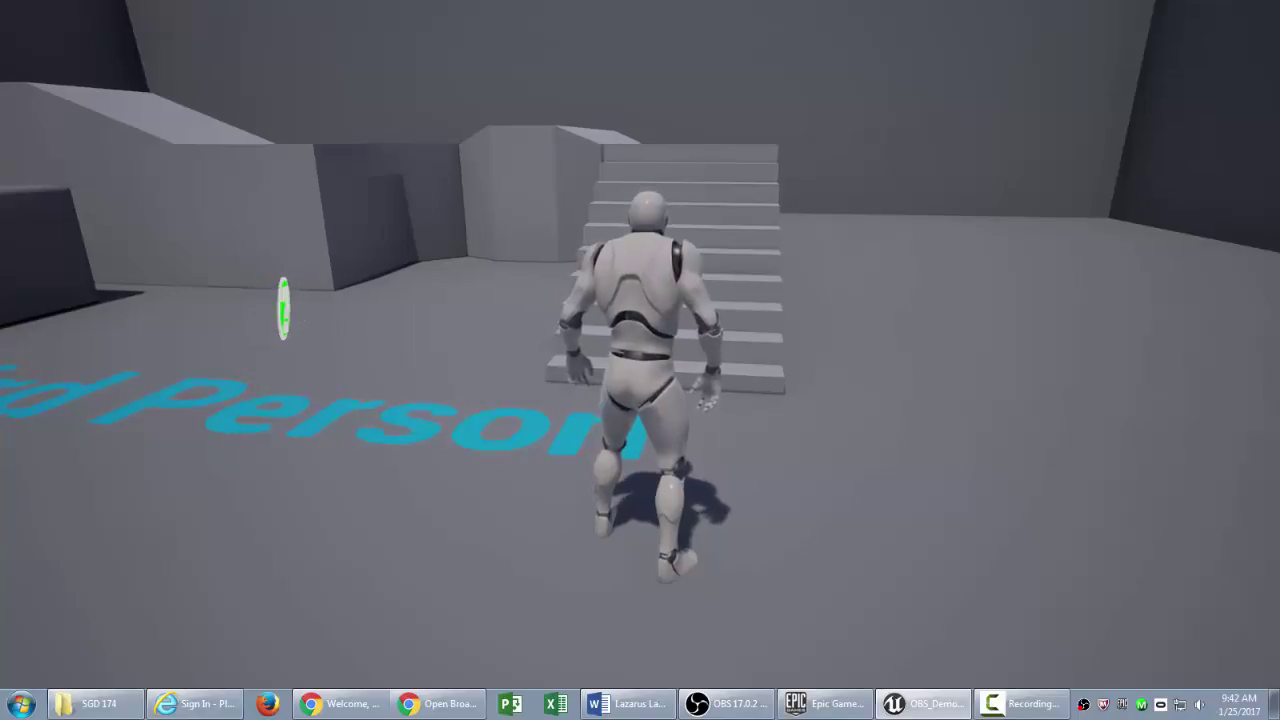
Switch over to OBS and stop the recording
{"action": "key", "text": "super"}
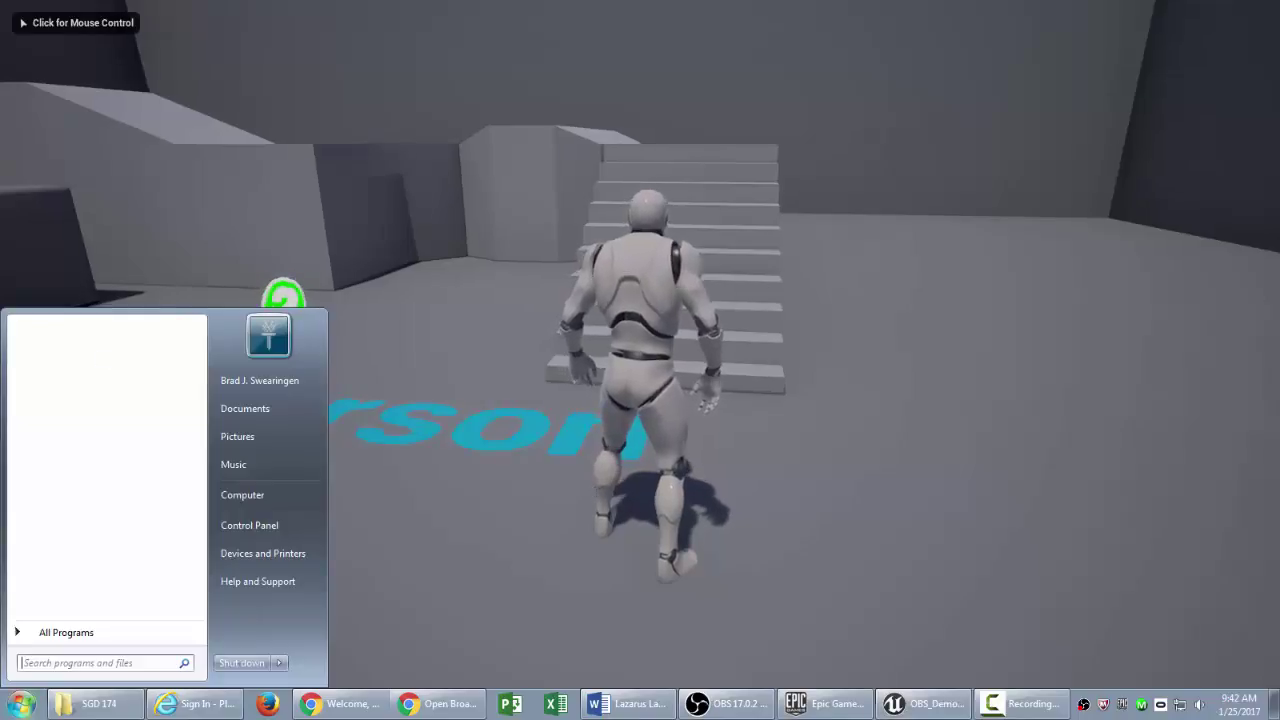
{"action": "left_click", "coordinate": [725, 704]}
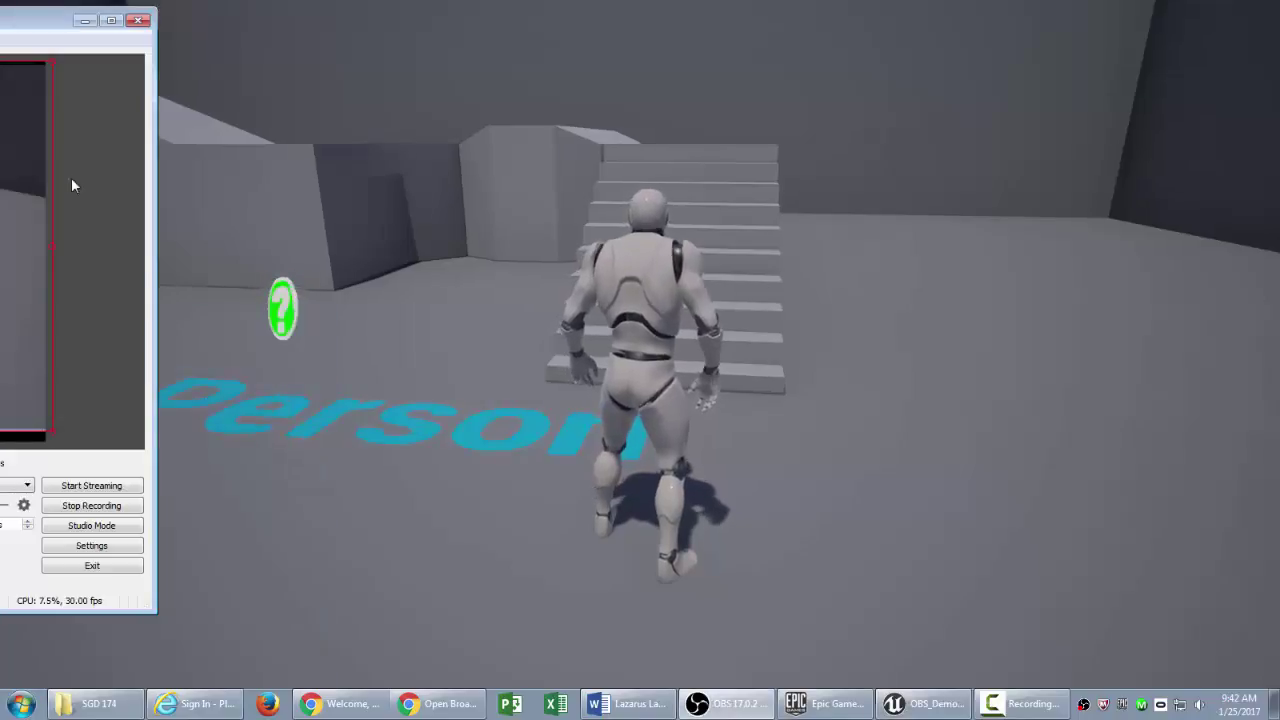
{"action": "left_click", "coordinate": [92, 506]}
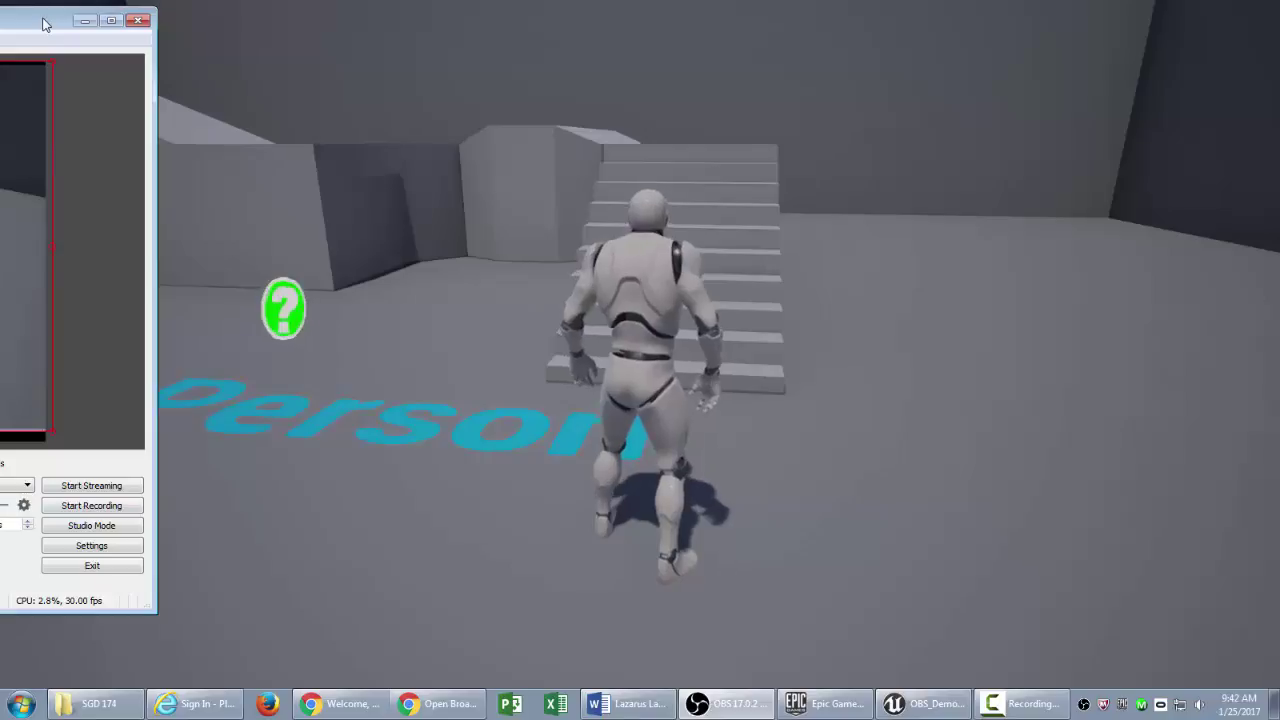
Leave fullscreen with F11 and stop the Play-in-Editor session with Esc
{"action": "left_click", "coordinate": [740, 258]}
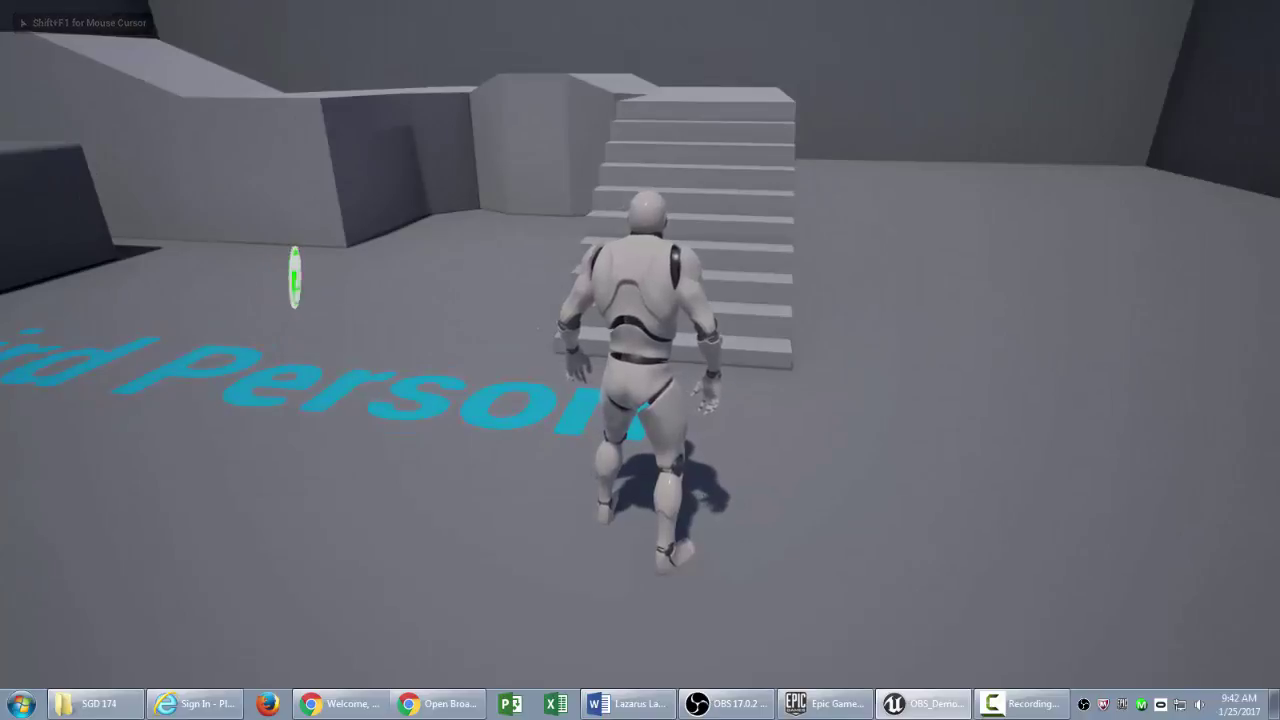
{"action": "key", "text": "F11"}
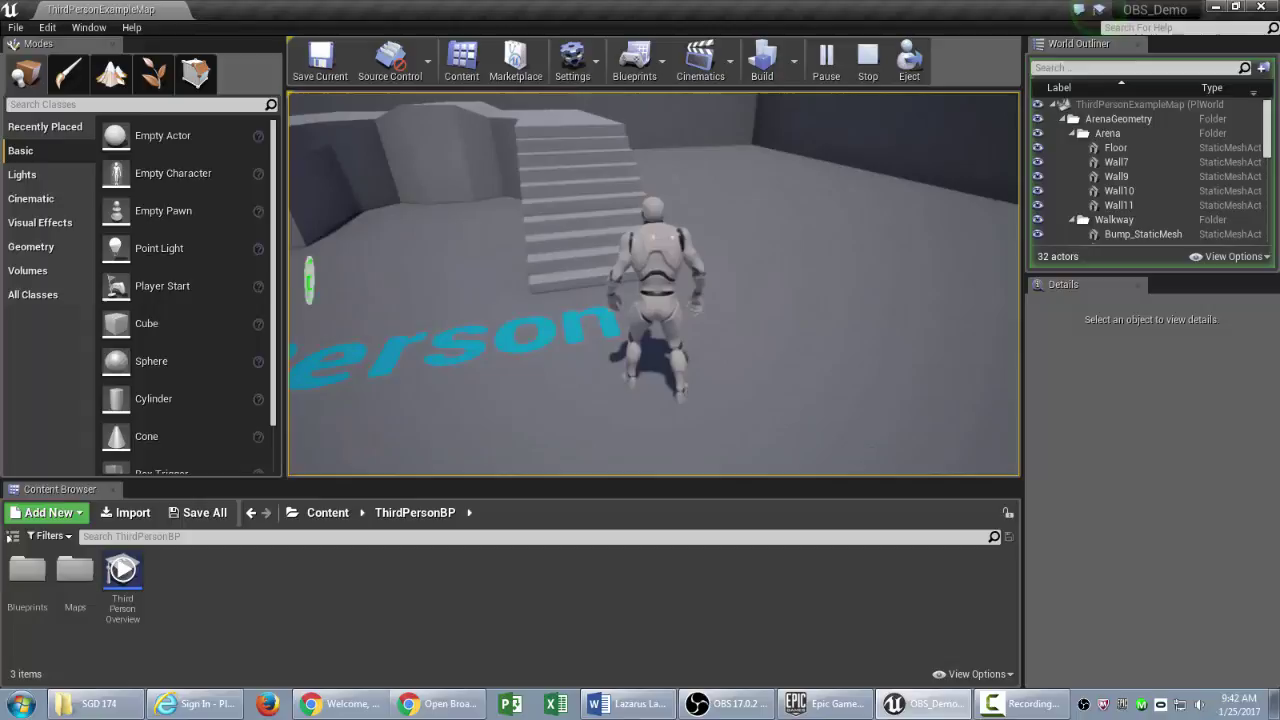
{"action": "key", "text": "Escape"}
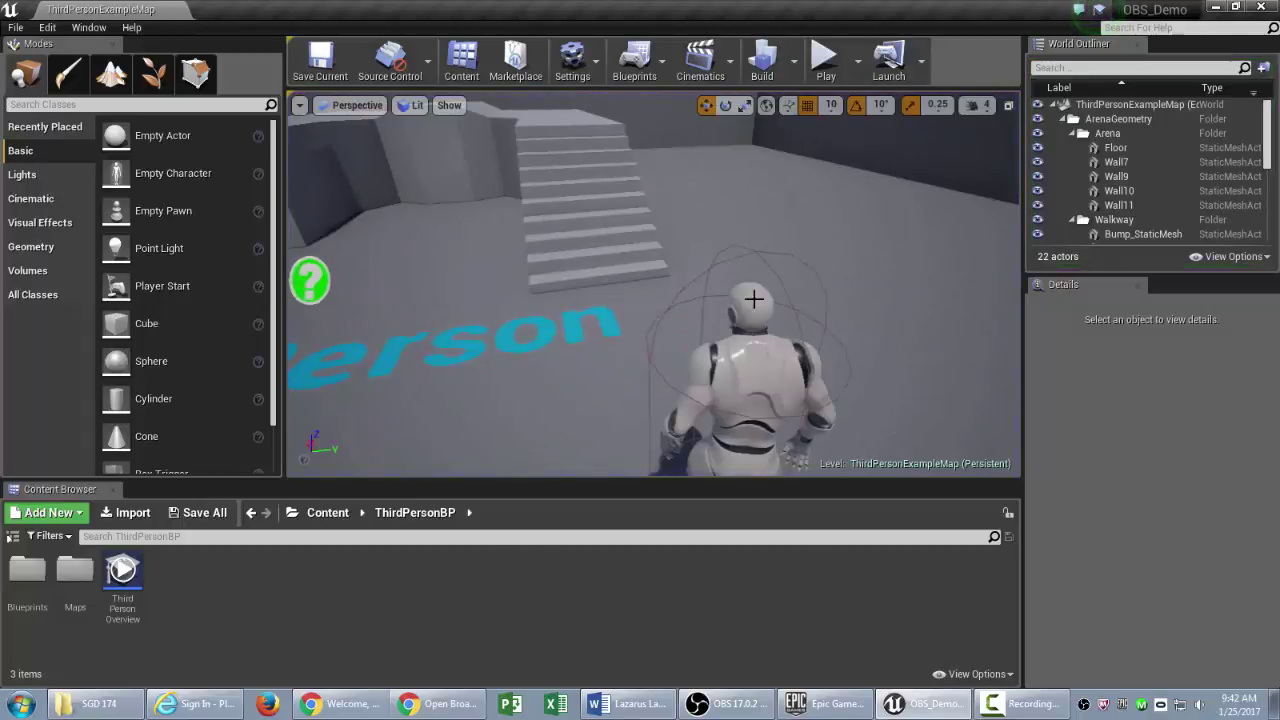
Alt+Tab back to OBS and nudge its window slightly up and right
{"action": "key", "text": "alt+Tab"}
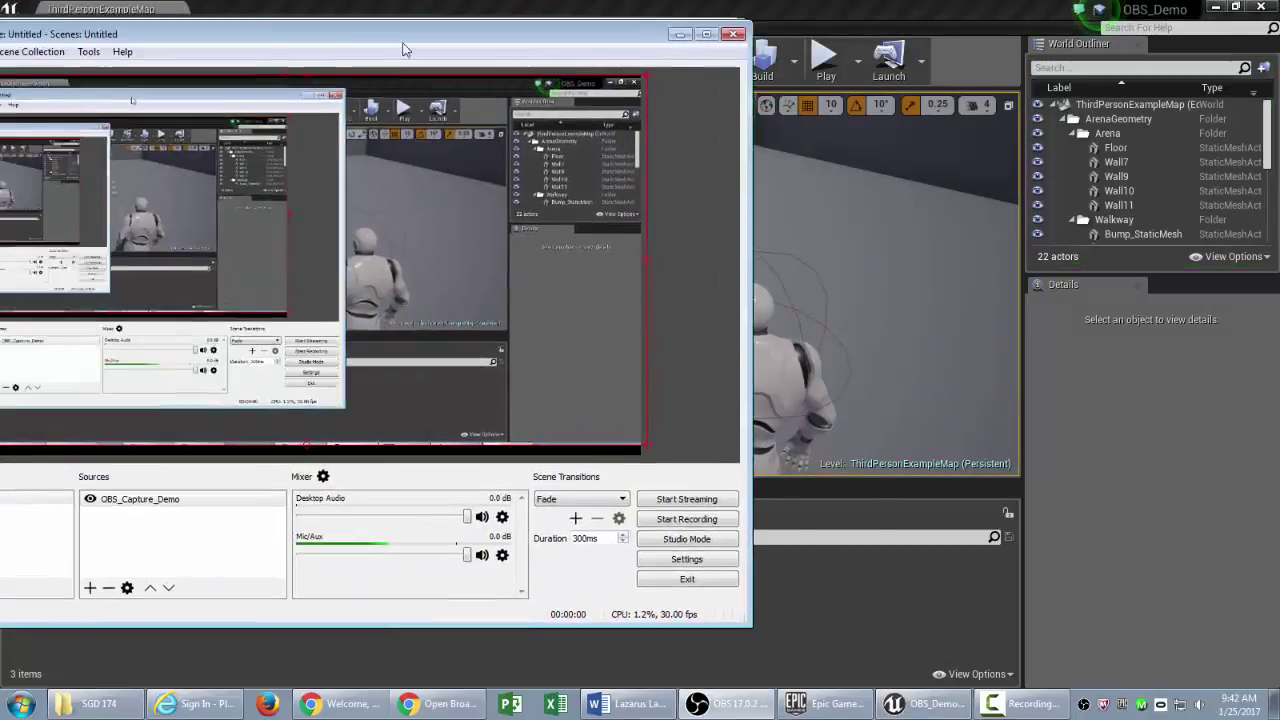
{"action": "left_click_drag", "start_coordinate": [557, 51], "coordinate": [571, 46]}
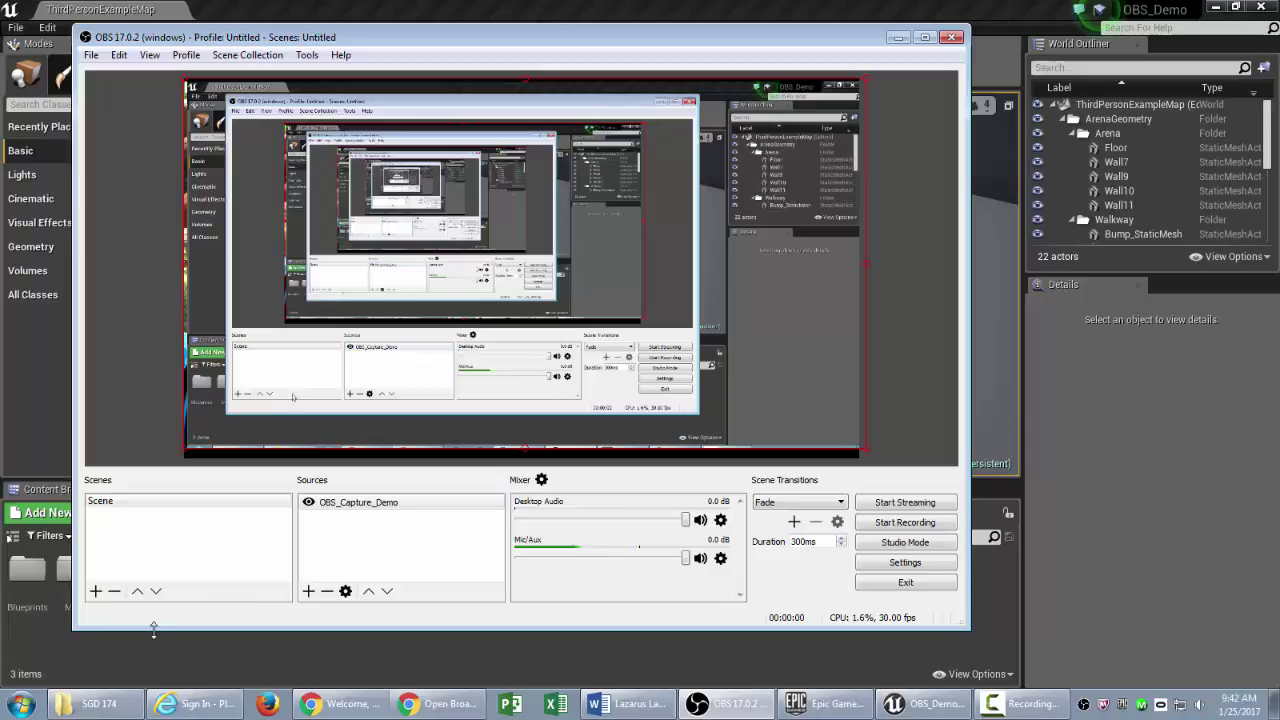
{"action": "mouse_move", "coordinate": [103, 713]}
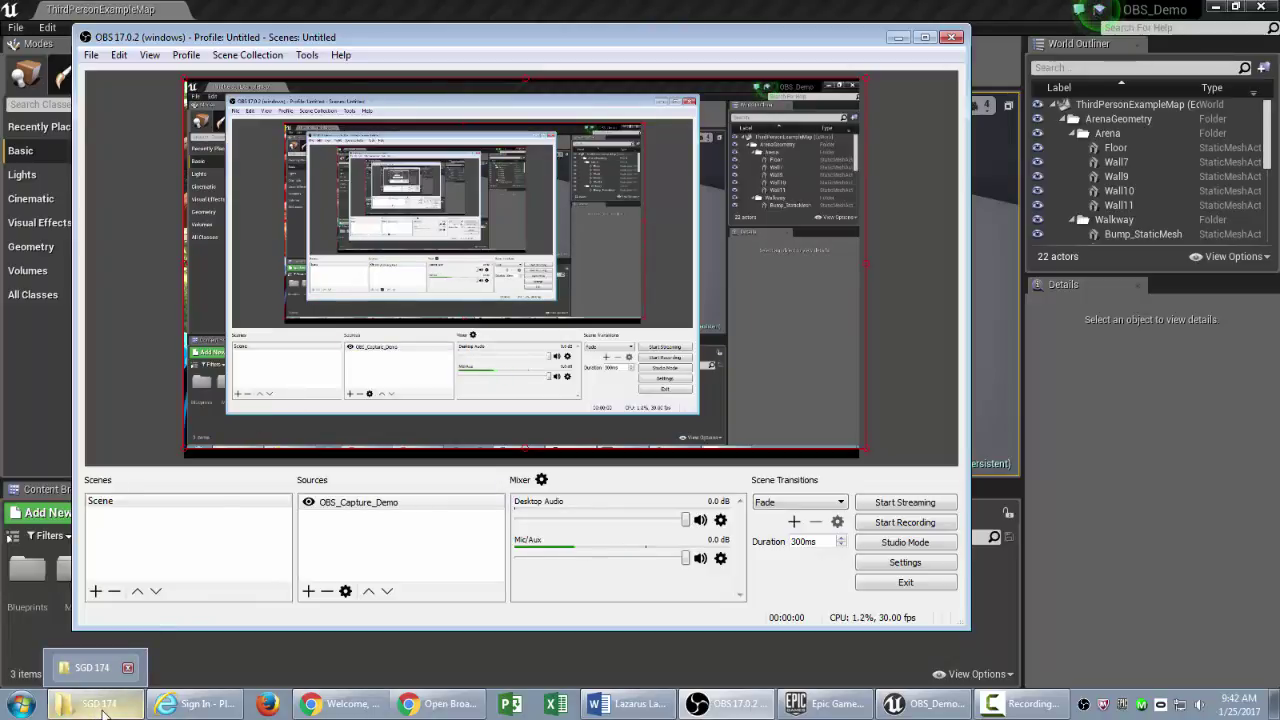
{"action": "left_click", "coordinate": [103, 713]}
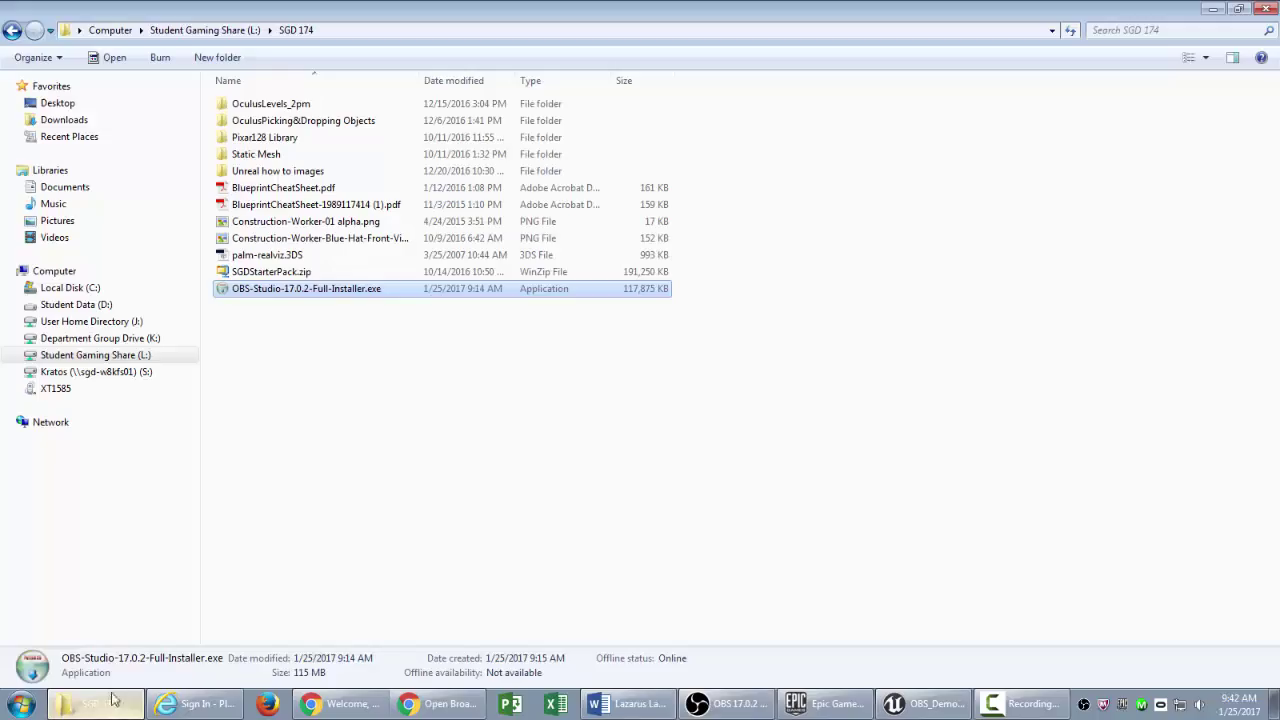
{"action": "left_click", "coordinate": [55, 238]}
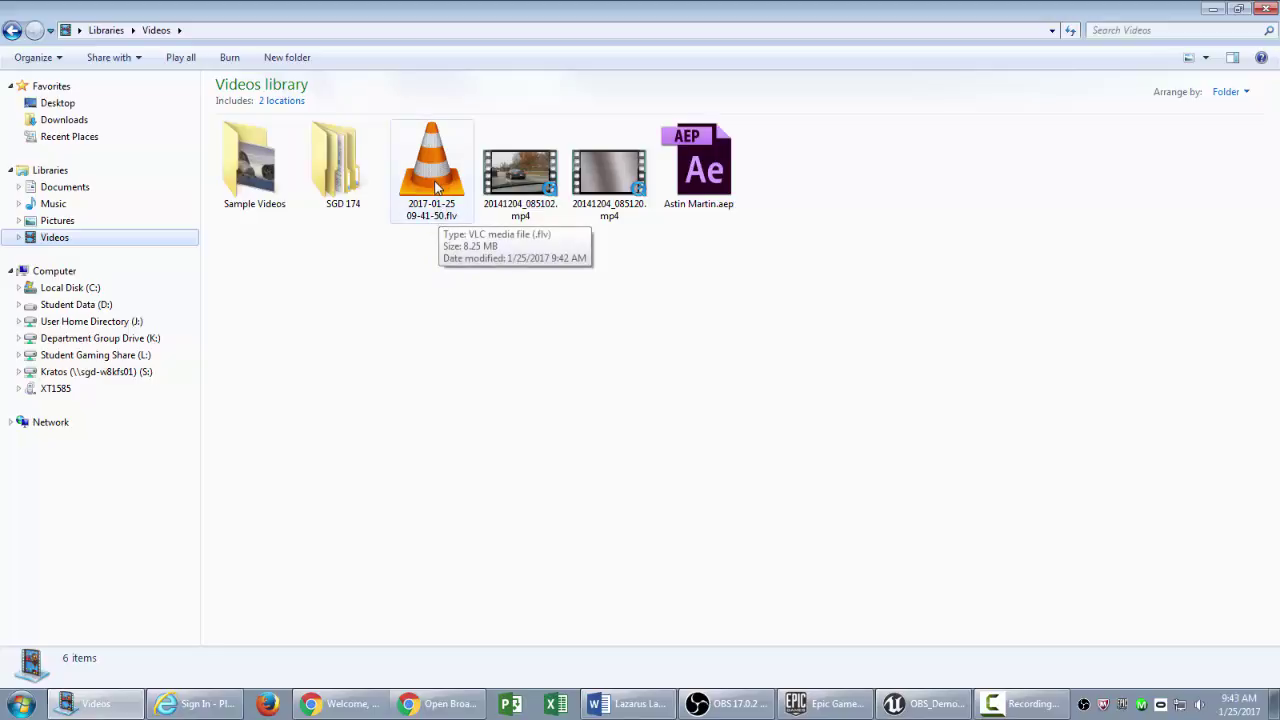
{"action": "double_click", "coordinate": [436, 188]}
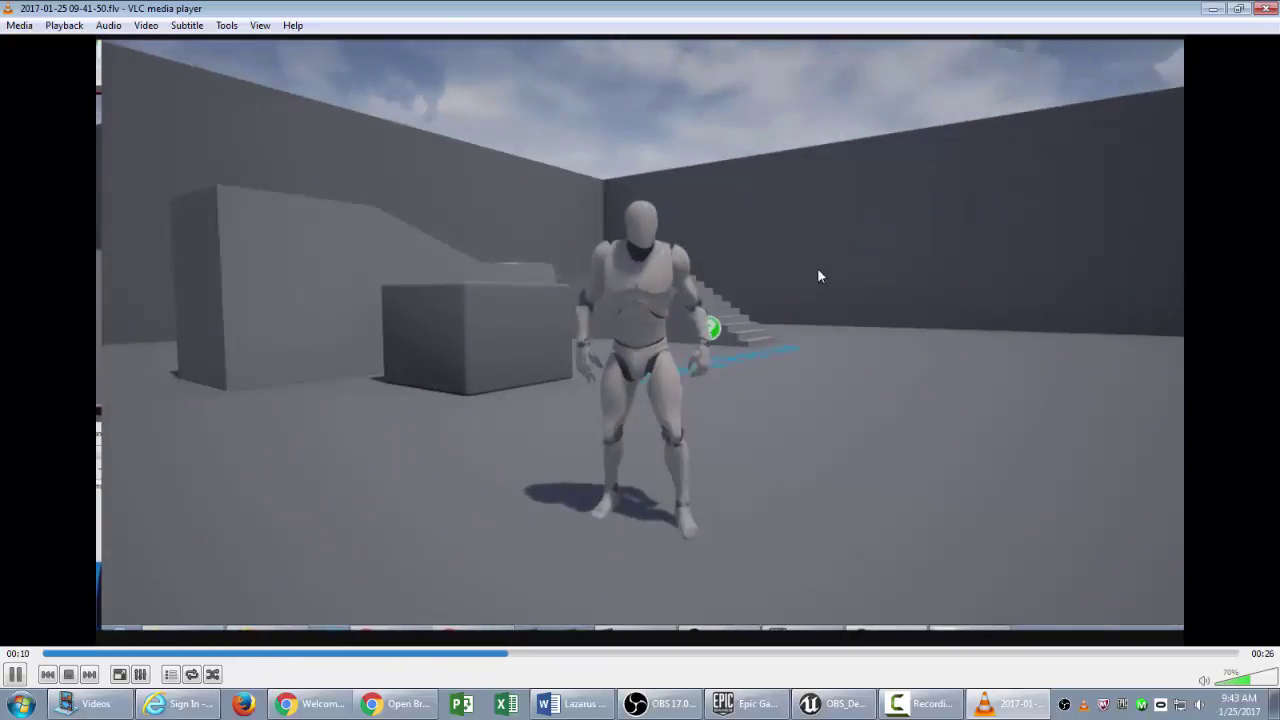
{"action": "key", "text": "alt+F4"}
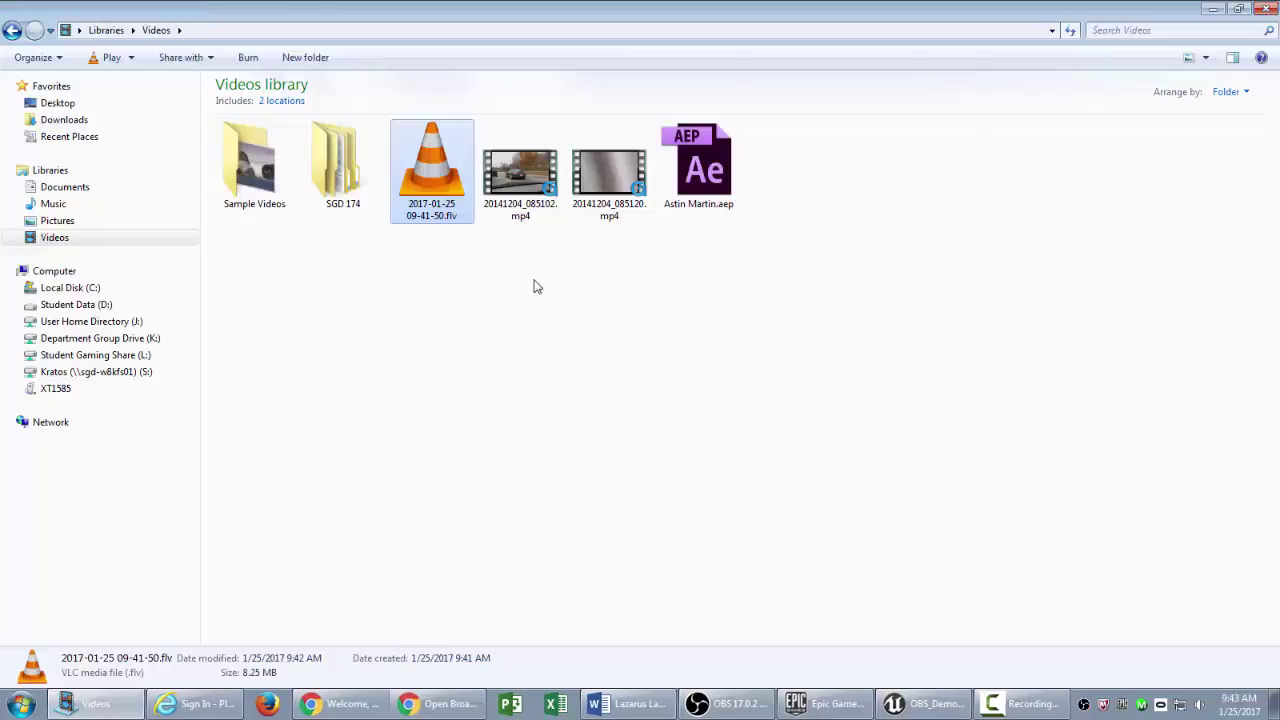